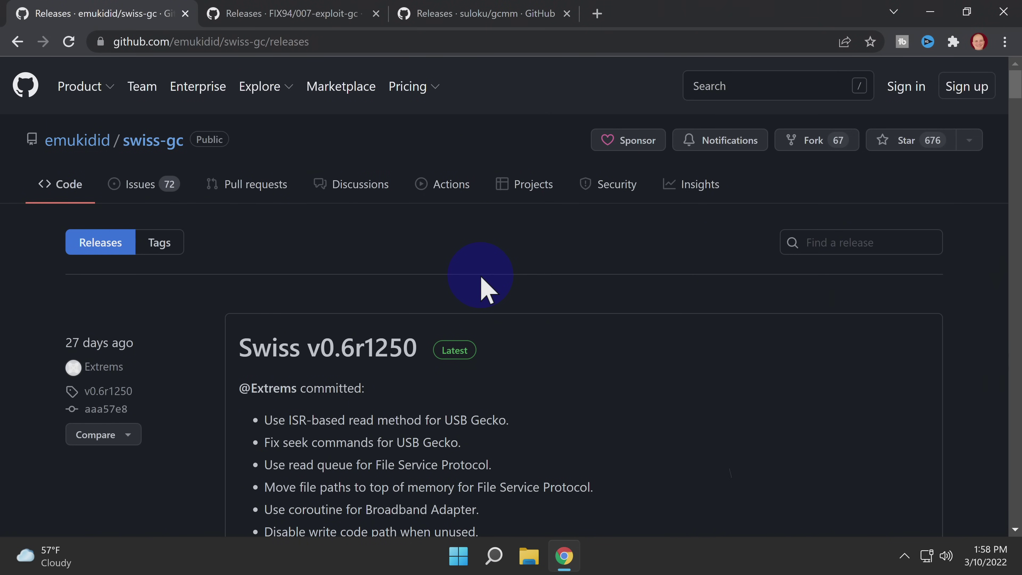
# Download swiss_r1250.7z from the assets of the latest Swiss v0.6r1250 release
pyautogui.scroll(-10, 482, 283)
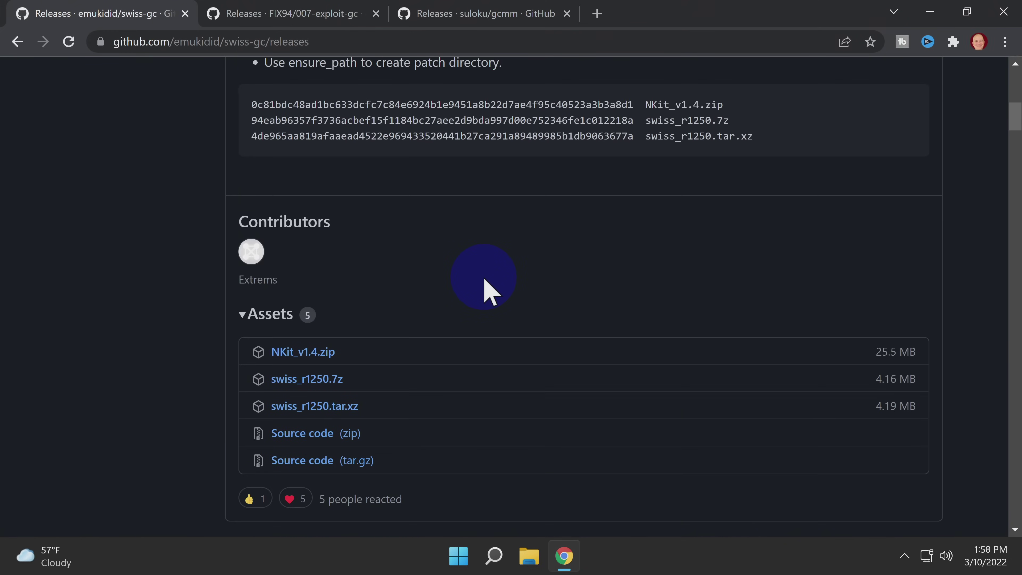
pyautogui.scroll(-4, 484, 282)
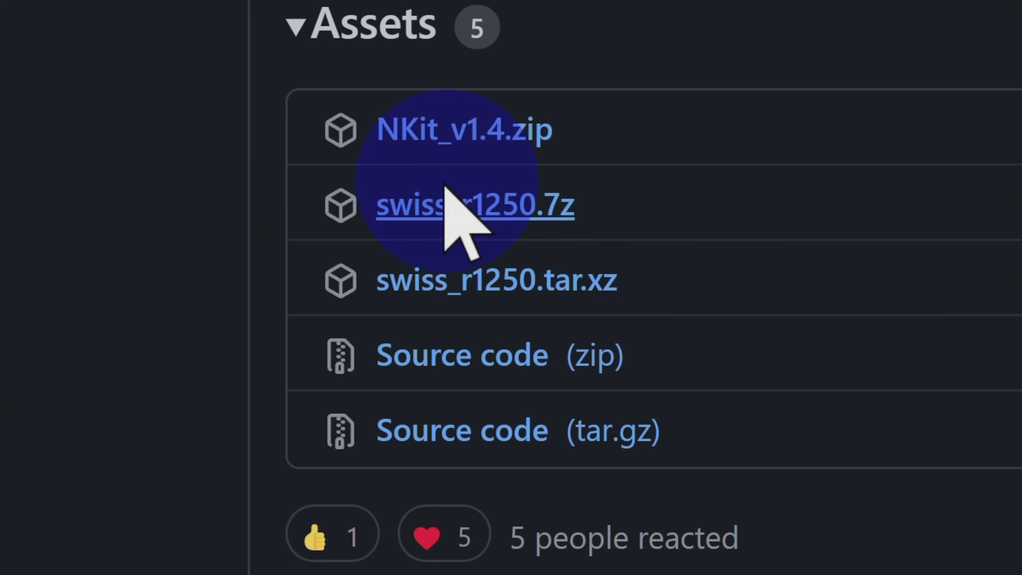
pyautogui.click(453, 196)
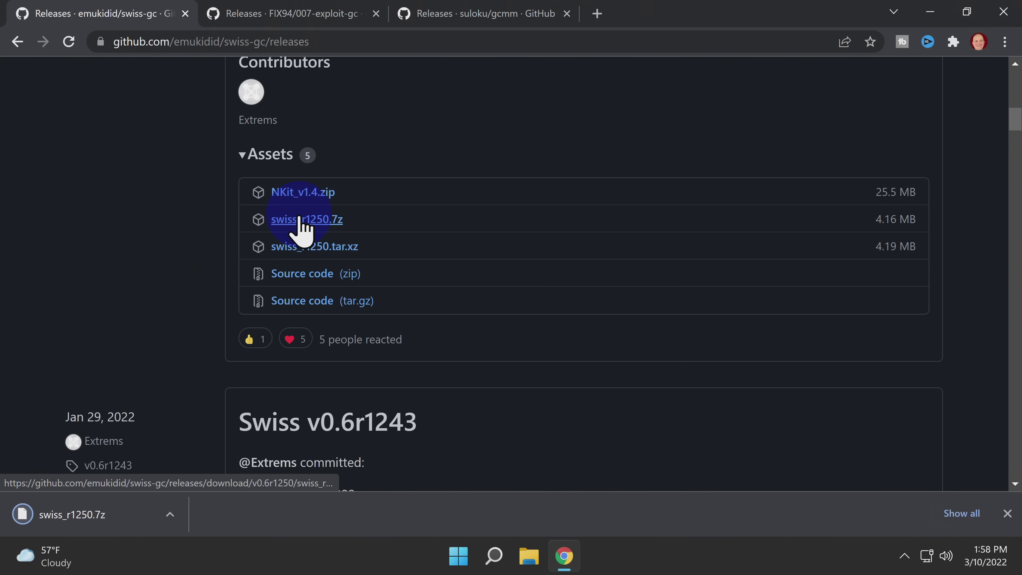
# Download ExploitUnderFire_v1.0.1.zip from the latest release on the open FIX94/007-exploit-gc releases page
pyautogui.hotkey('ctrl', 'Tab')
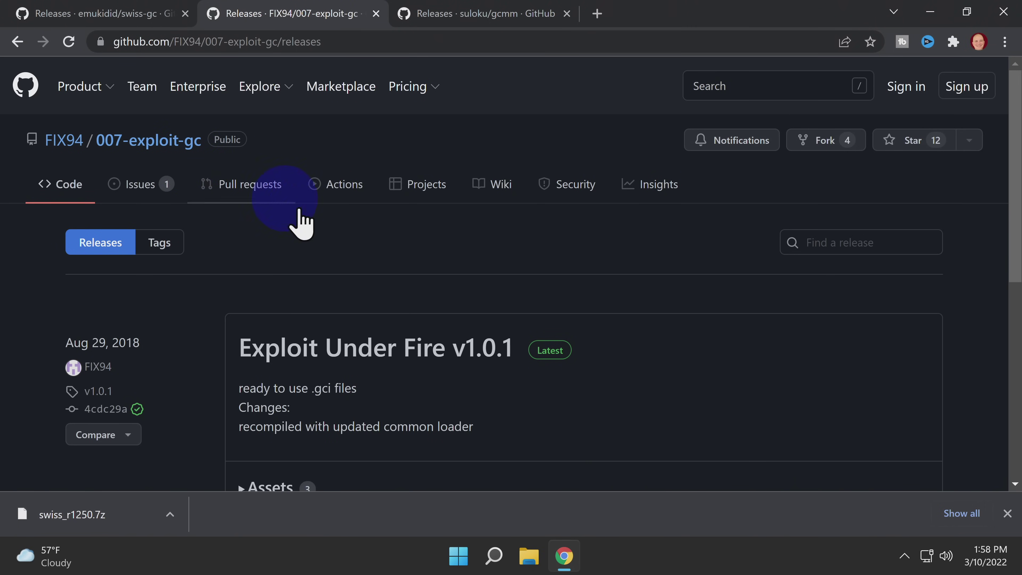
pyautogui.scroll(-6, 428, 280)
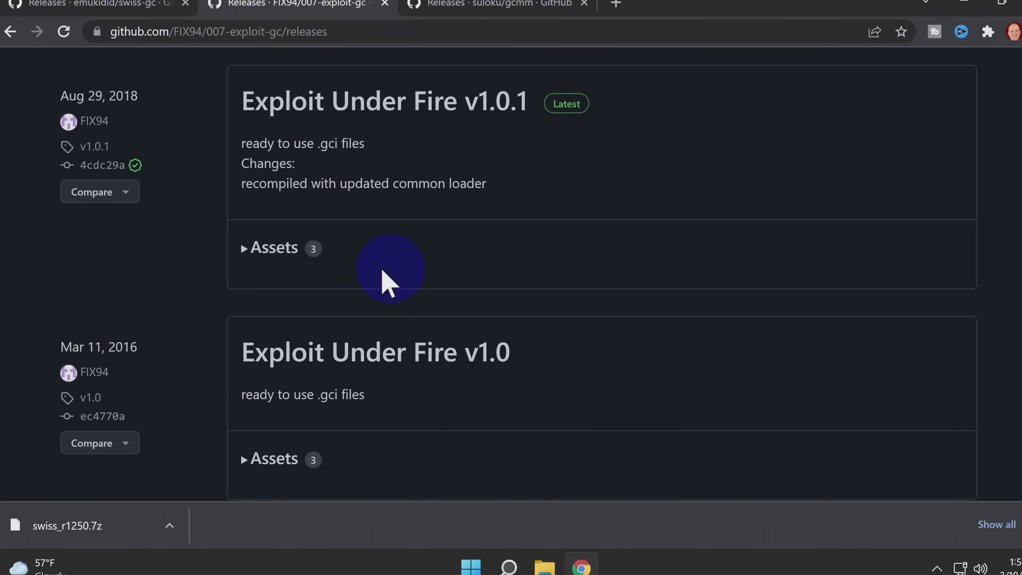
pyautogui.click(271, 253)
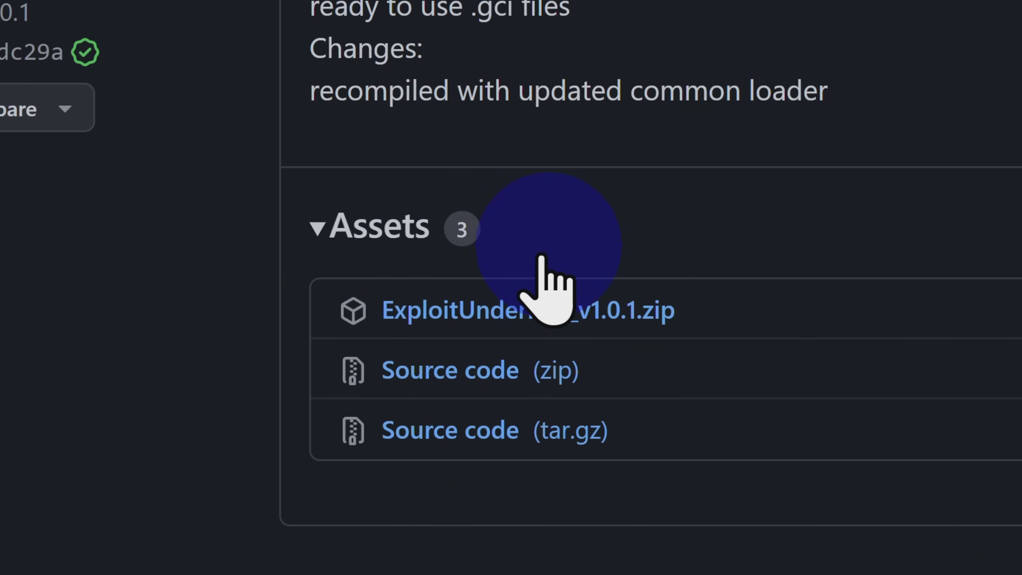
pyautogui.click(501, 318)
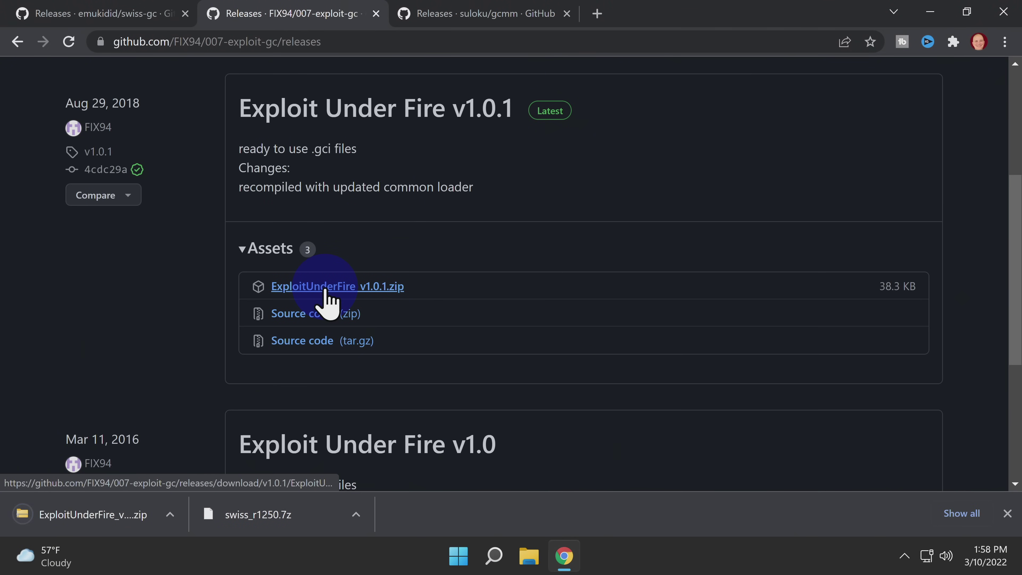
# Download gcmm_1.5.2.zip from the Version 1.5.2 assets on the open suloku/gcmm releases page
pyautogui.hotkey('ctrl', 'Tab')
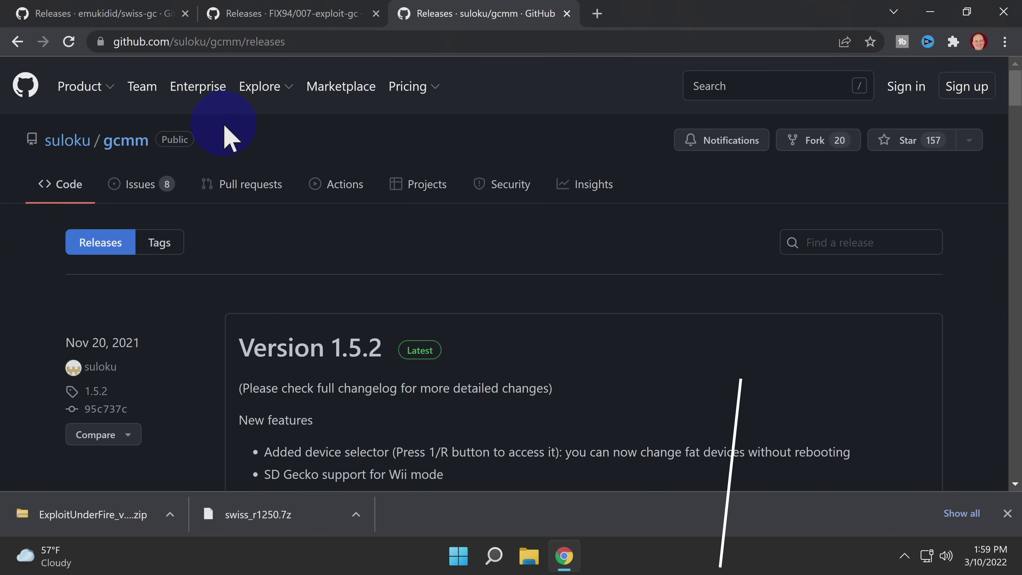
pyautogui.scroll(-10, 227, 139)
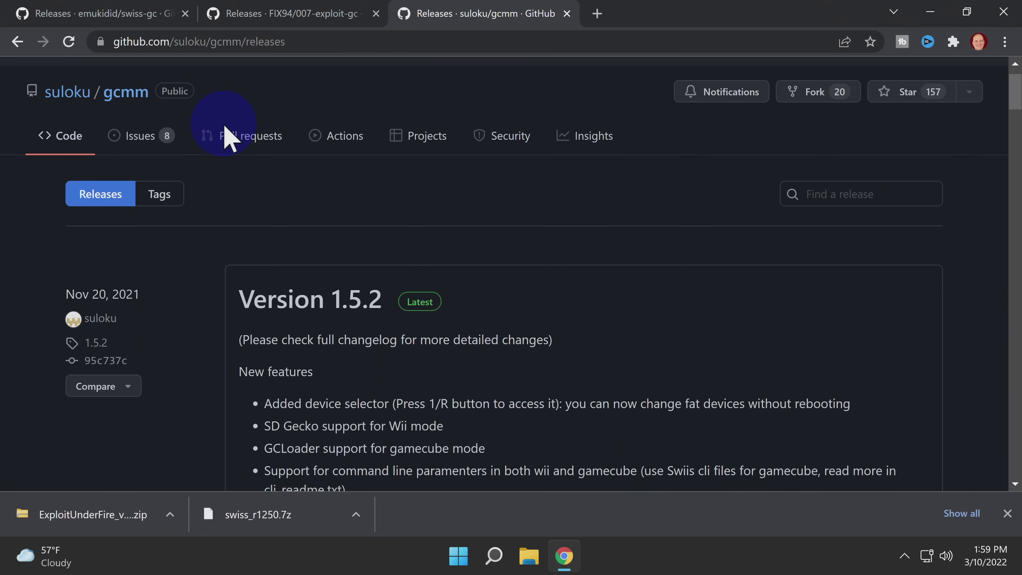
pyautogui.scroll(-5, 225, 126)
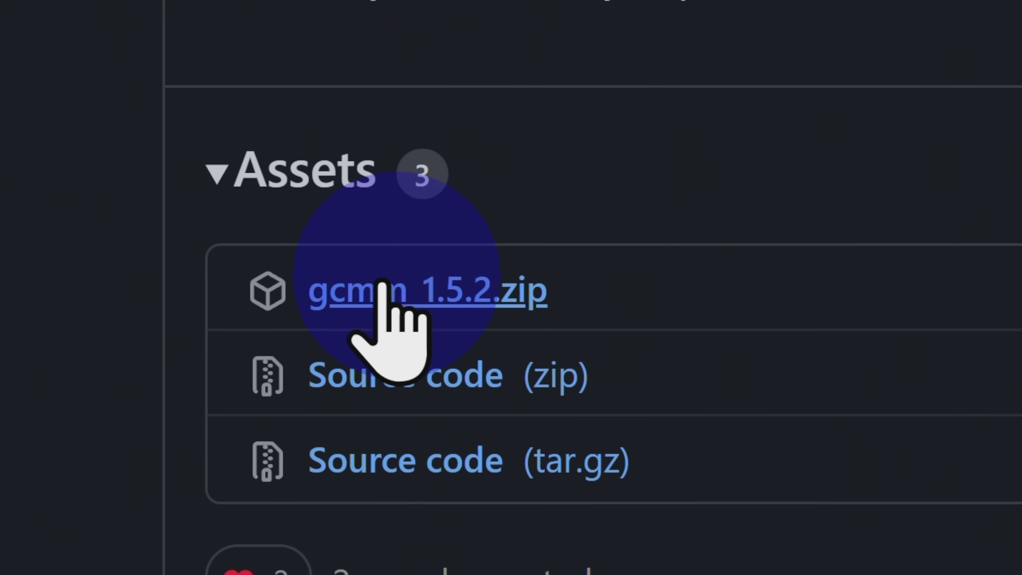
pyautogui.click(390, 288)
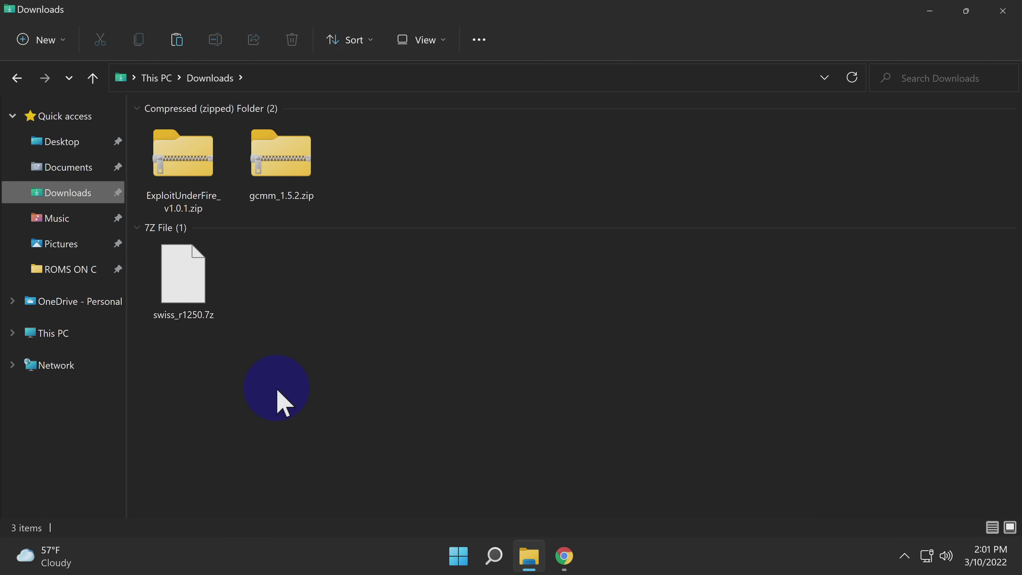
# Extract ExploitUnderFire_v1.0.1.zip to its default folder in Downloads and delete the zip archive
pyautogui.rightClick(185, 165)
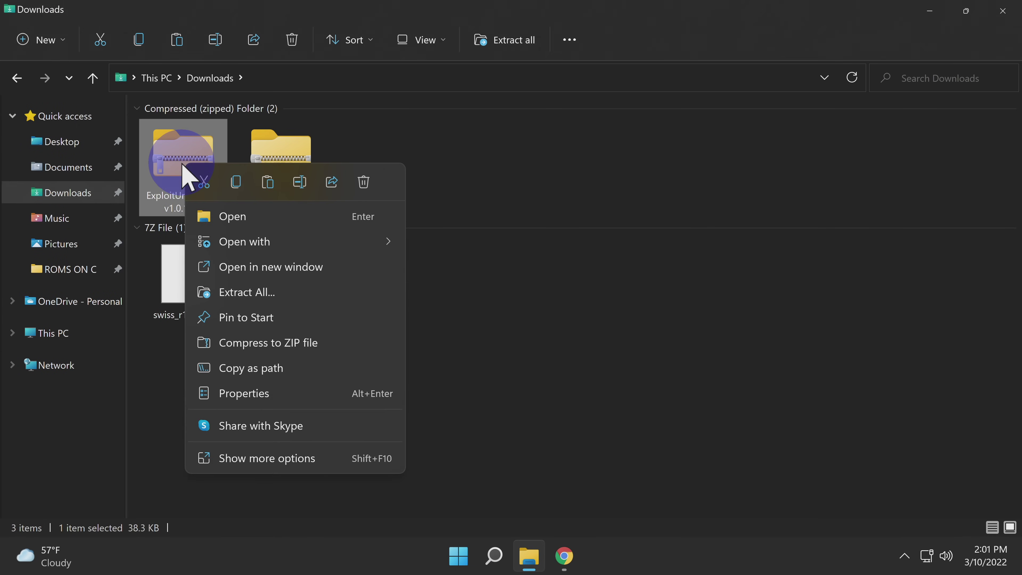
pyautogui.click(261, 294)
pyautogui.click(633, 439)
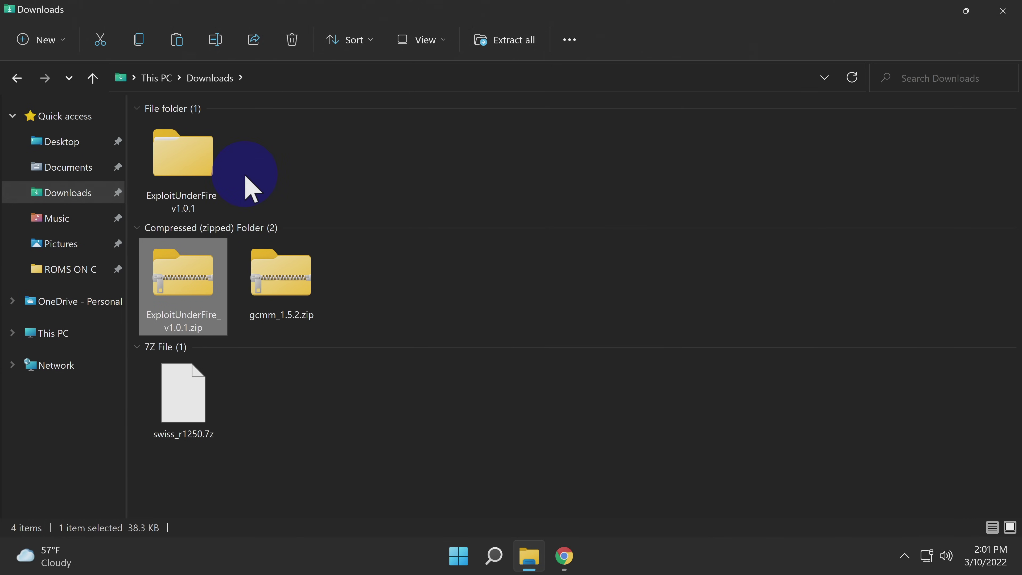
pyautogui.rightClick(207, 290)
pyautogui.click(388, 190)
# Extract gcmm_1.5.2.zip to its default folder in Downloads and delete the zip archive
pyautogui.click(201, 318)
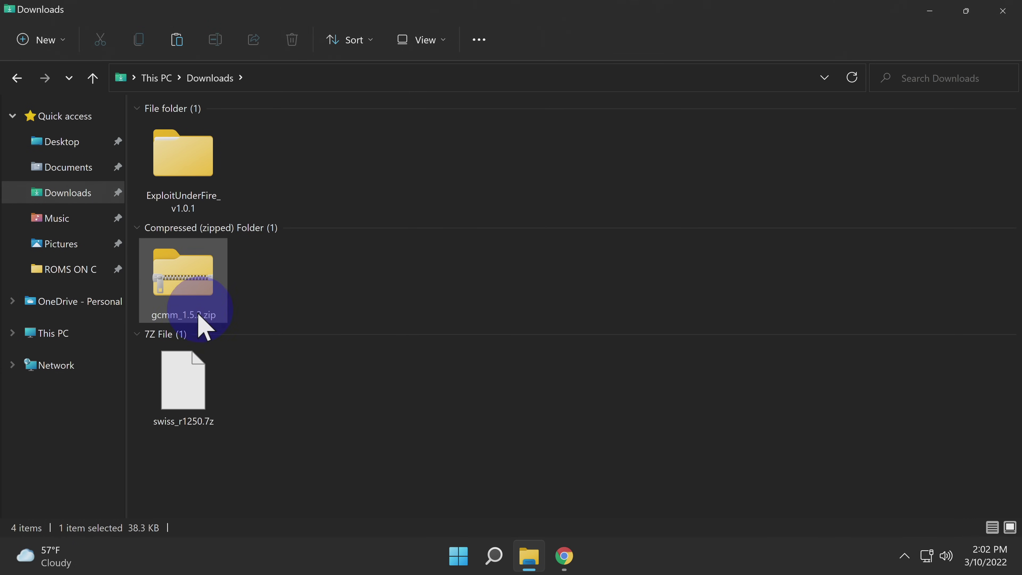
pyautogui.rightClick(195, 292)
pyautogui.click(246, 297)
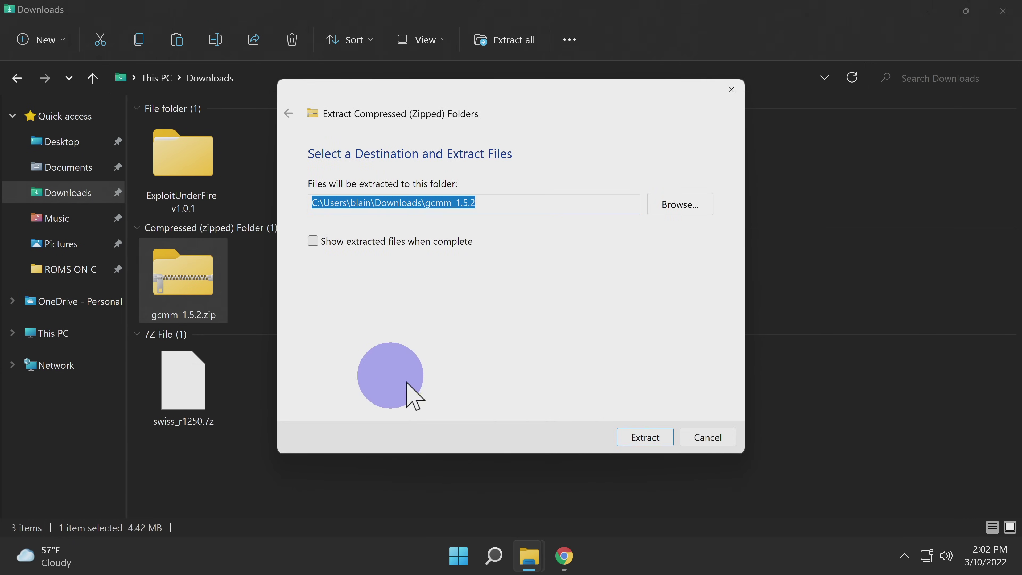
pyautogui.click(628, 439)
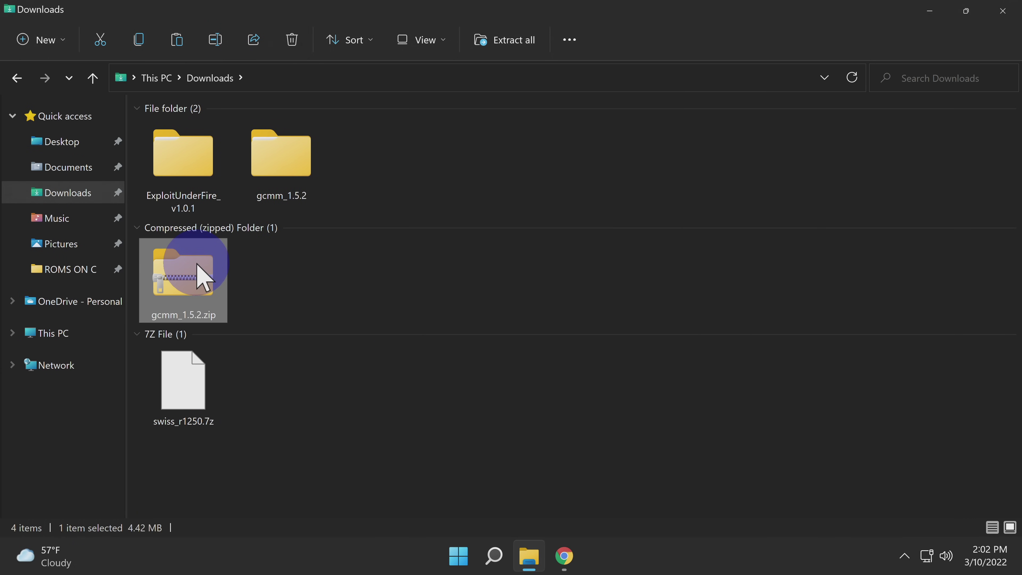
pyautogui.rightClick(201, 277)
pyautogui.click(380, 189)
# Extract swiss_r1250.7z into Downloads with 7-Zip's Extract Here option and delete the 7z archive
pyautogui.click(183, 288)
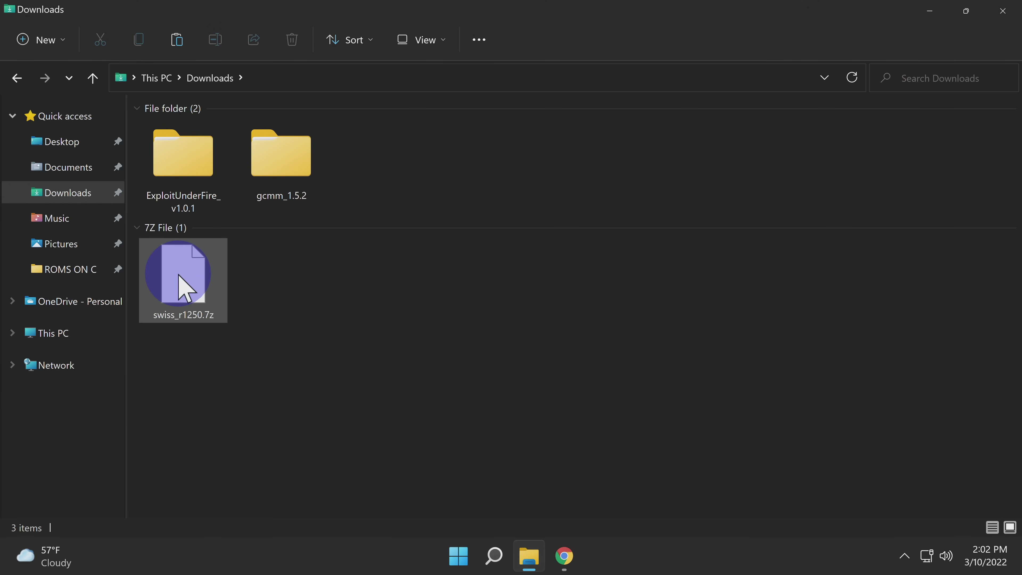
pyautogui.rightClick(181, 285)
pyautogui.click(259, 467)
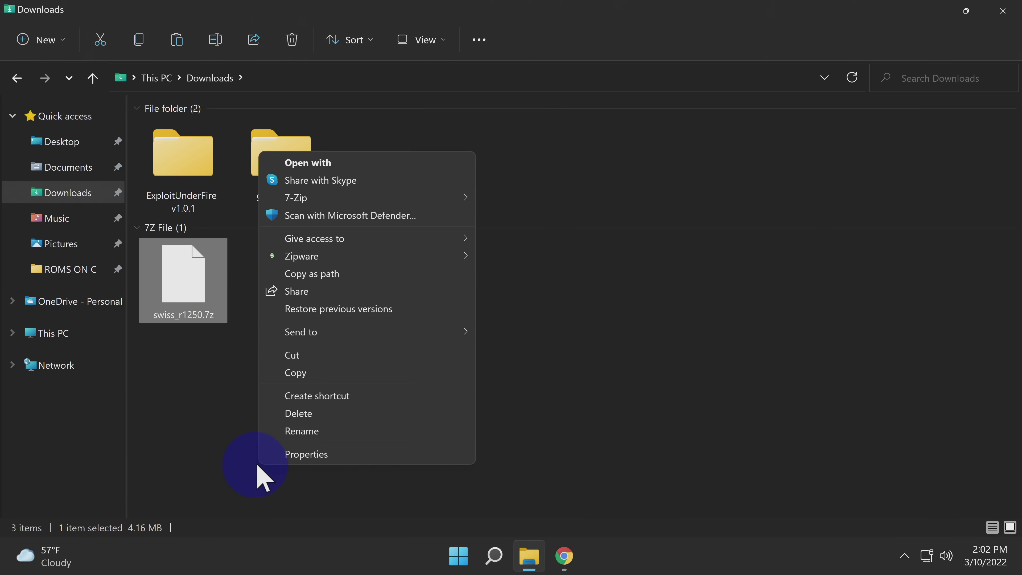
pyautogui.moveTo(381, 205)
pyautogui.moveTo(598, 222)
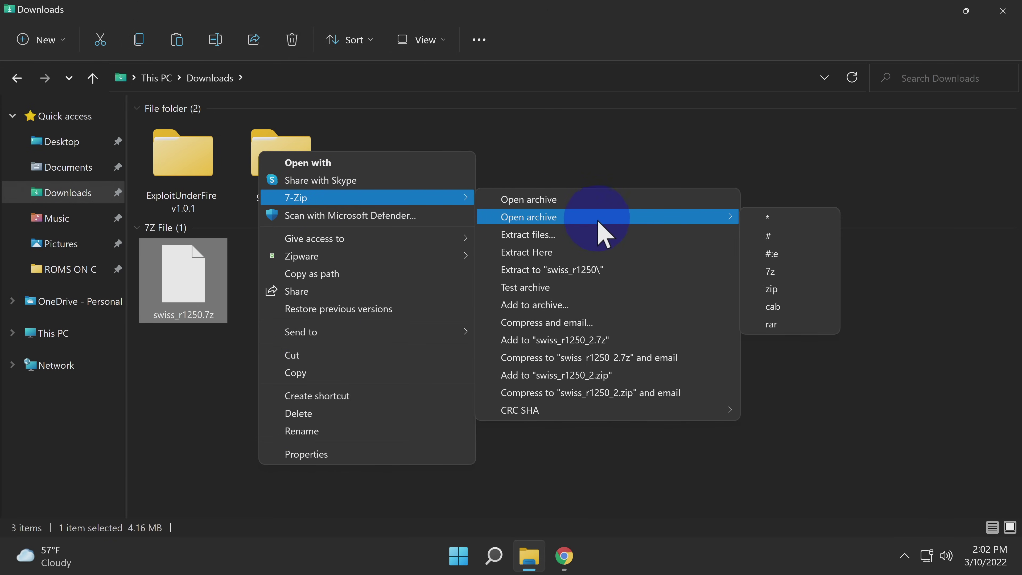
pyautogui.click(582, 254)
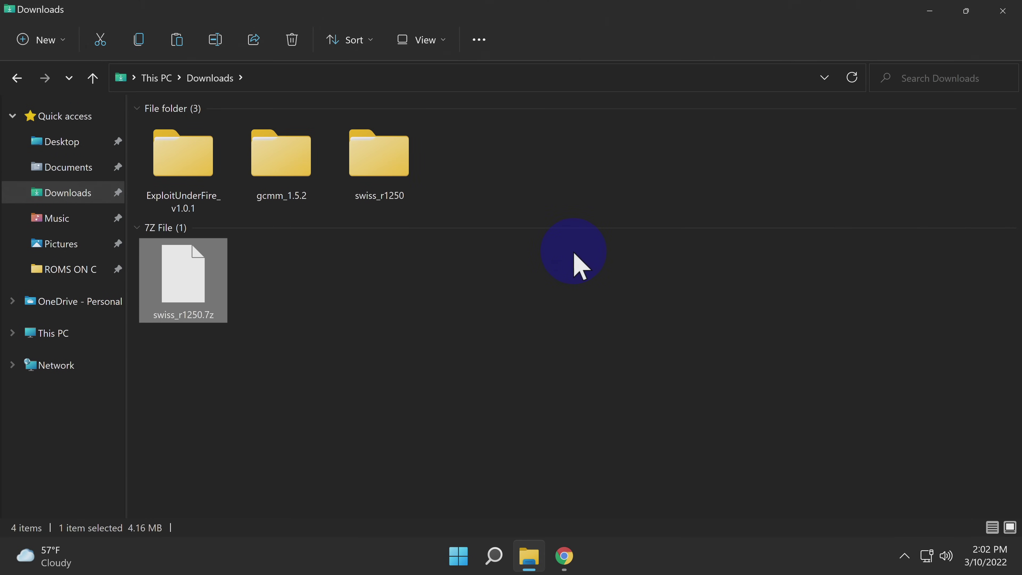
pyautogui.rightClick(226, 292)
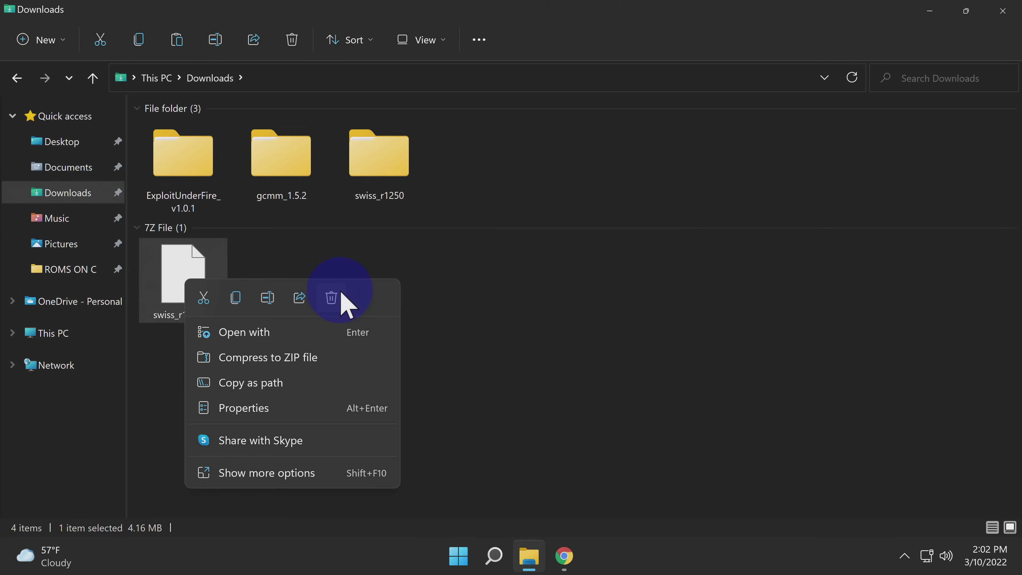
pyautogui.click(332, 298)
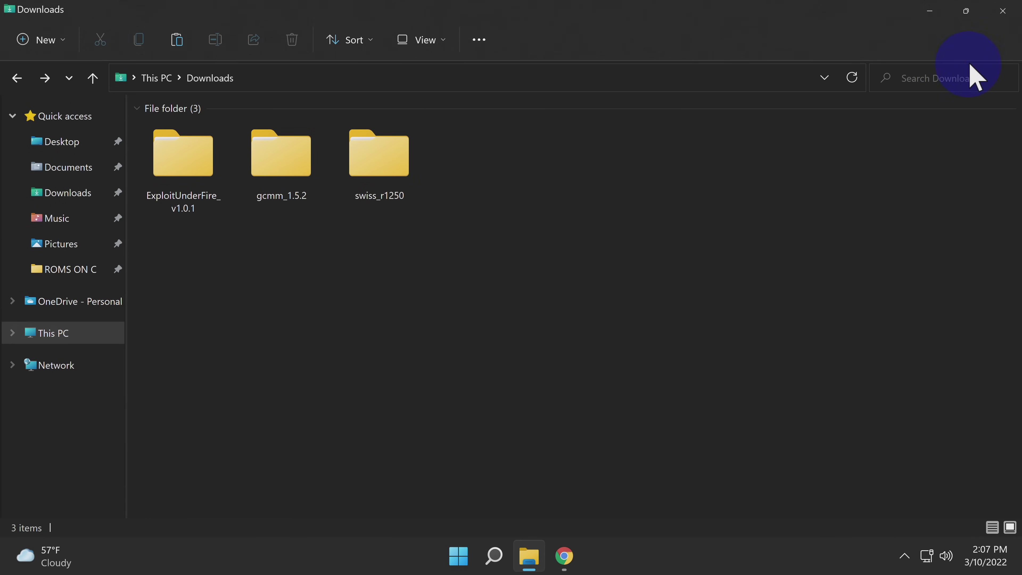
# Restore the Downloads window to a smaller size beside the SUBSCRIBE (D:) drive window
pyautogui.click(966, 12)
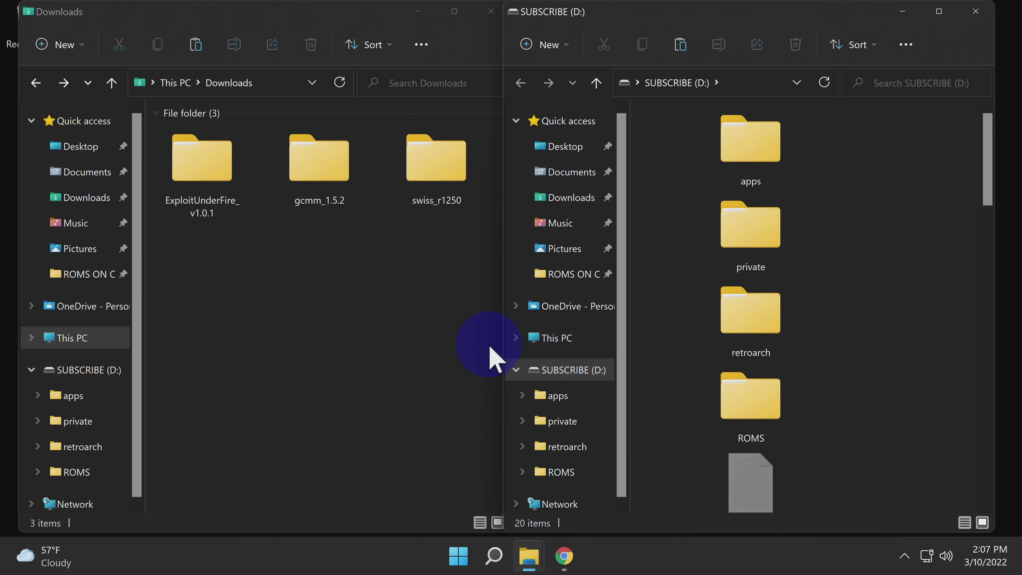
pyautogui.click(752, 410)
pyautogui.click(873, 363)
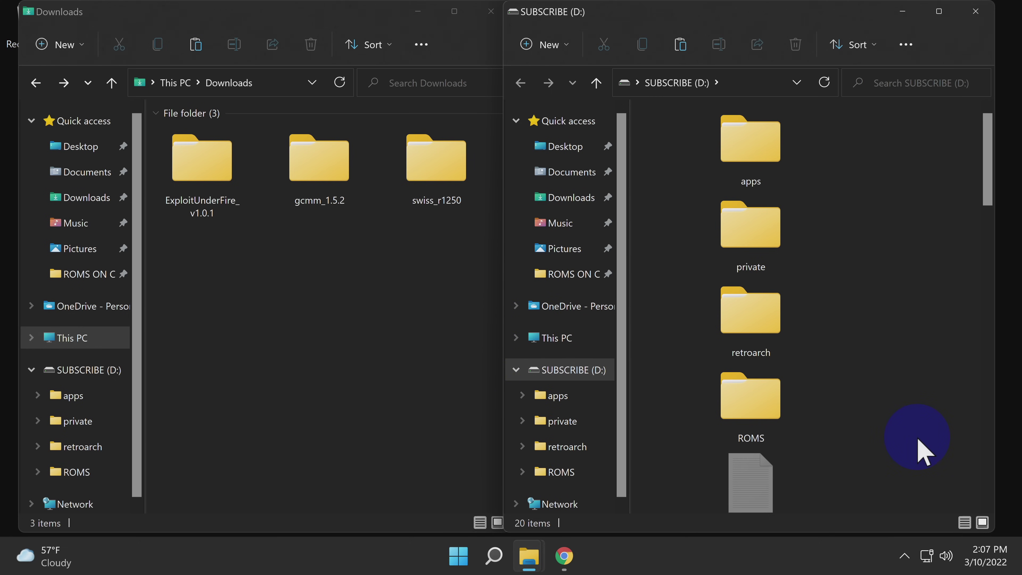
# Create a folder named mcbackup in the root of the SUBSCRIBE (D:) drive
pyautogui.rightClick(921, 451)
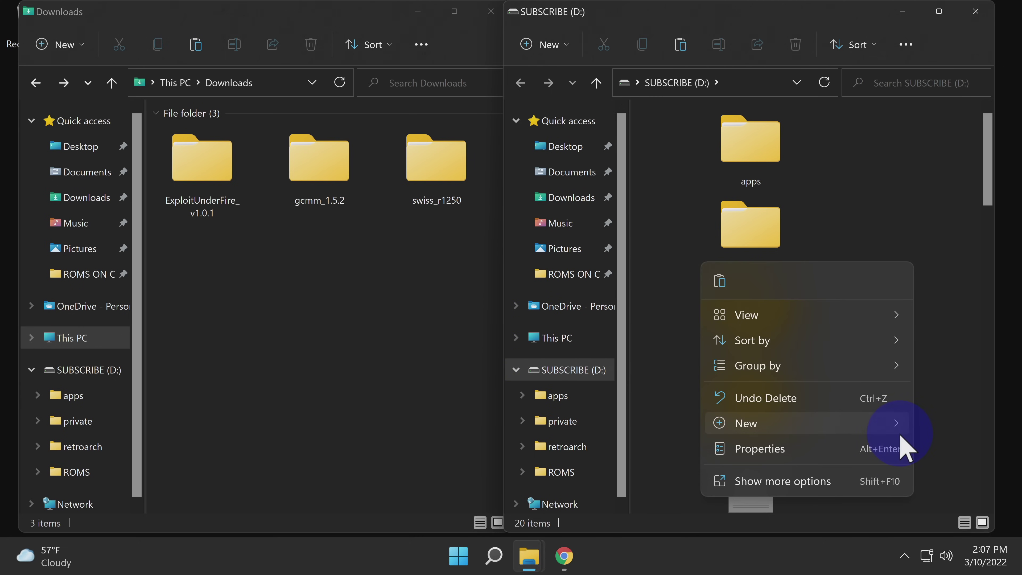
pyautogui.moveTo(877, 422)
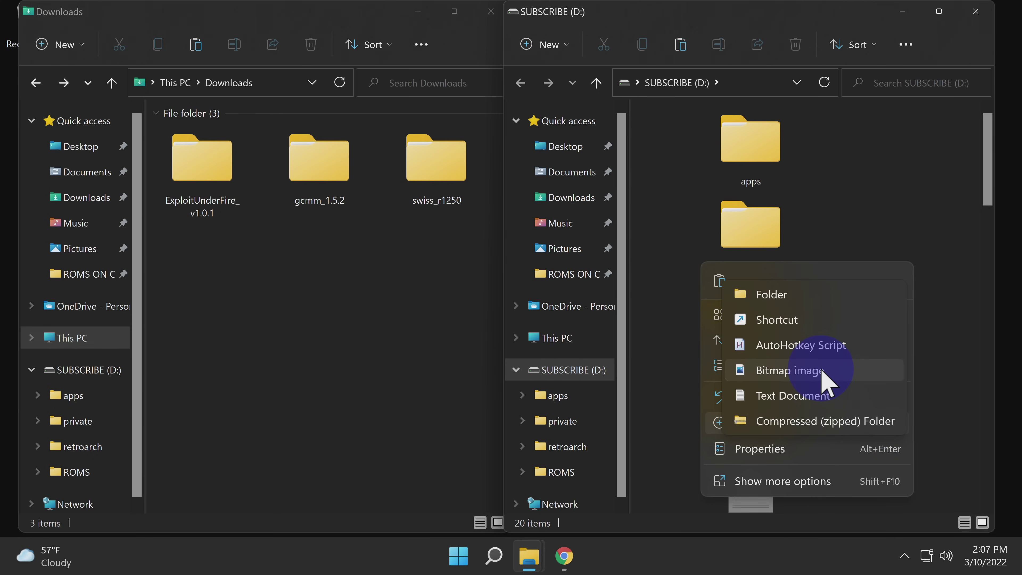
pyautogui.click(788, 293)
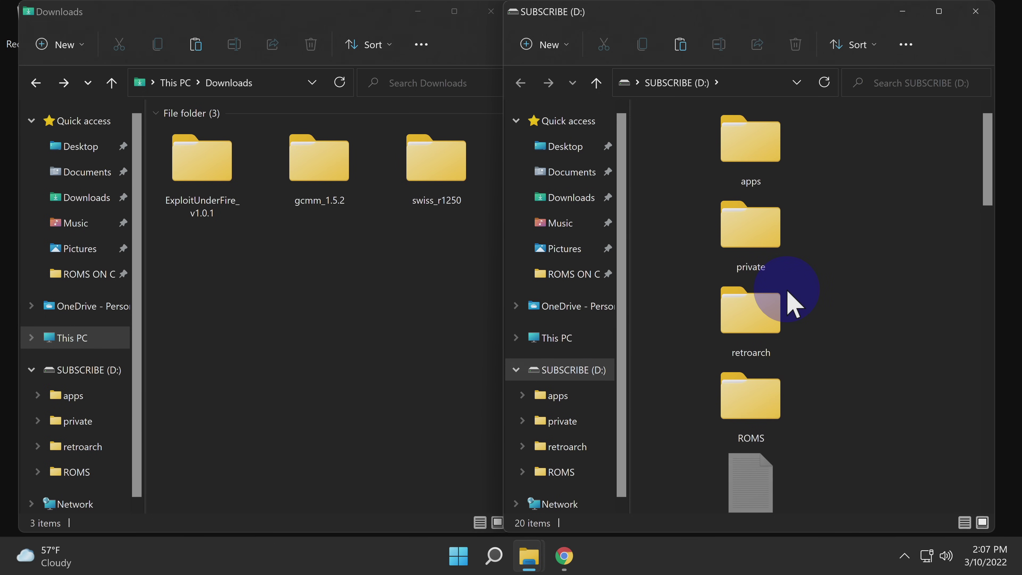
pyautogui.write('mcb')
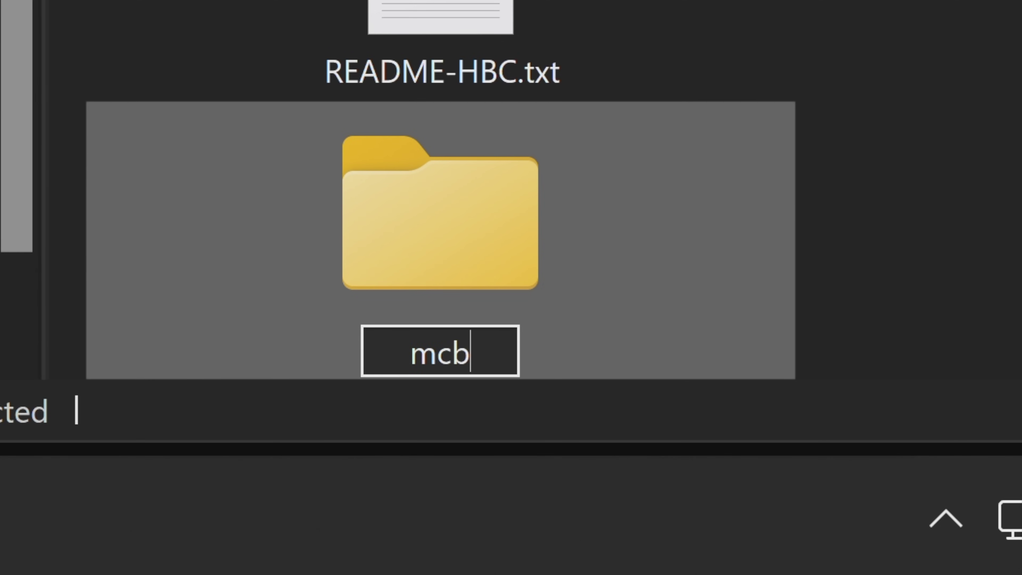
pyautogui.write('ackup')
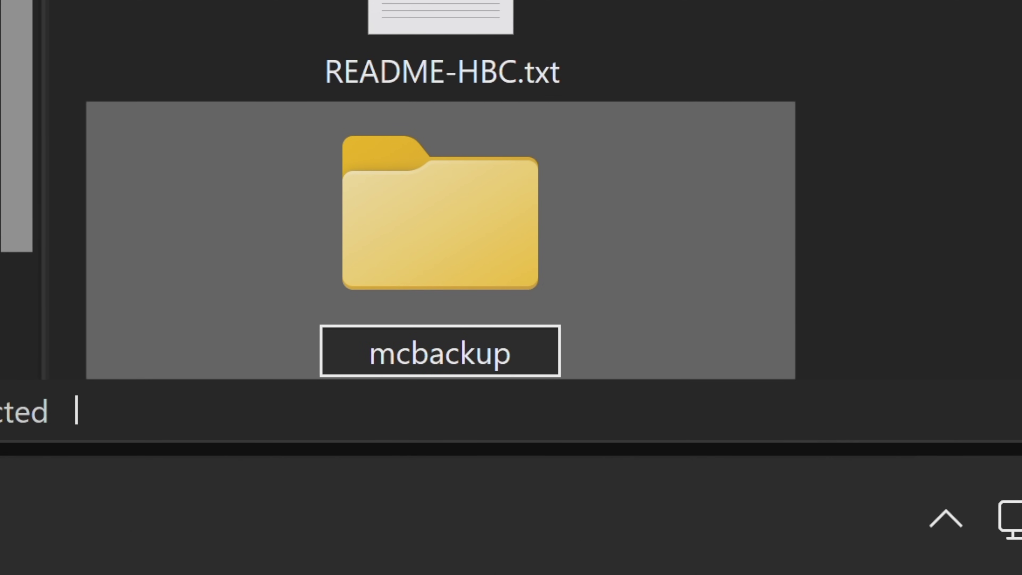
pyautogui.press('Return')
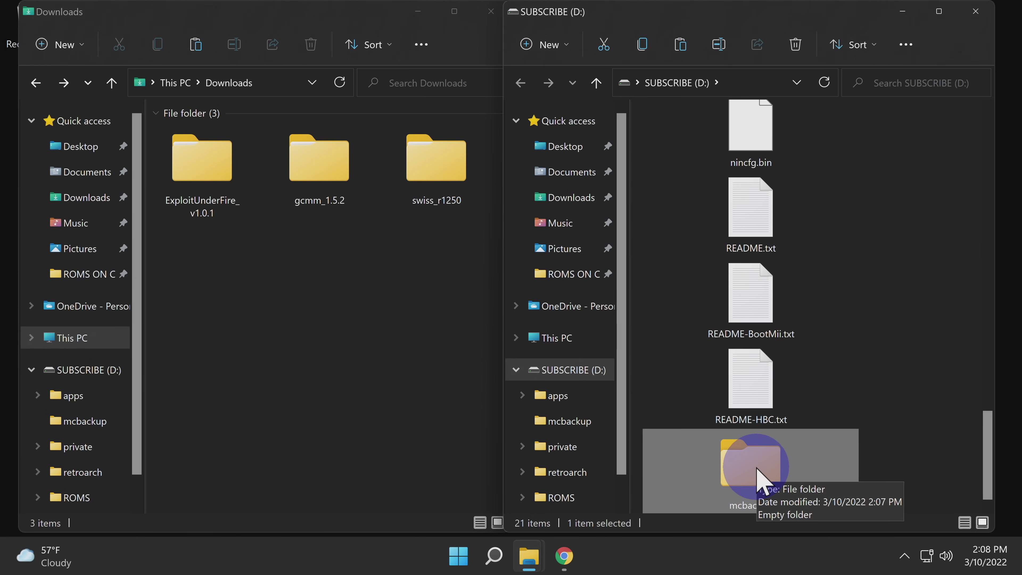
# Open the new mcbackup folder on the D: drive and the ExploitUnderFire_v1.0.1 folder in Downloads
pyautogui.doubleClick(746, 467)
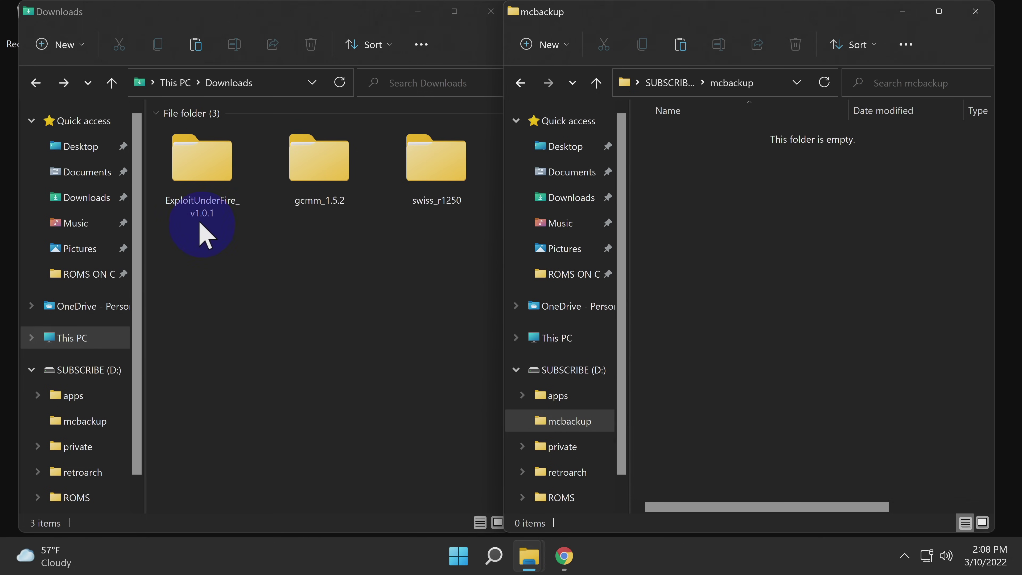
pyautogui.click(205, 171)
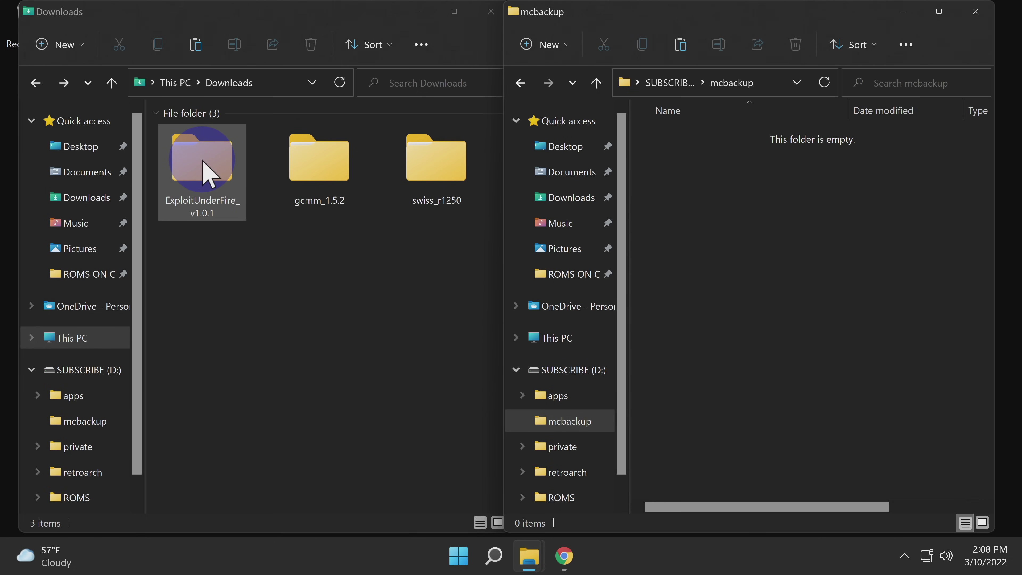
pyautogui.doubleClick(202, 161)
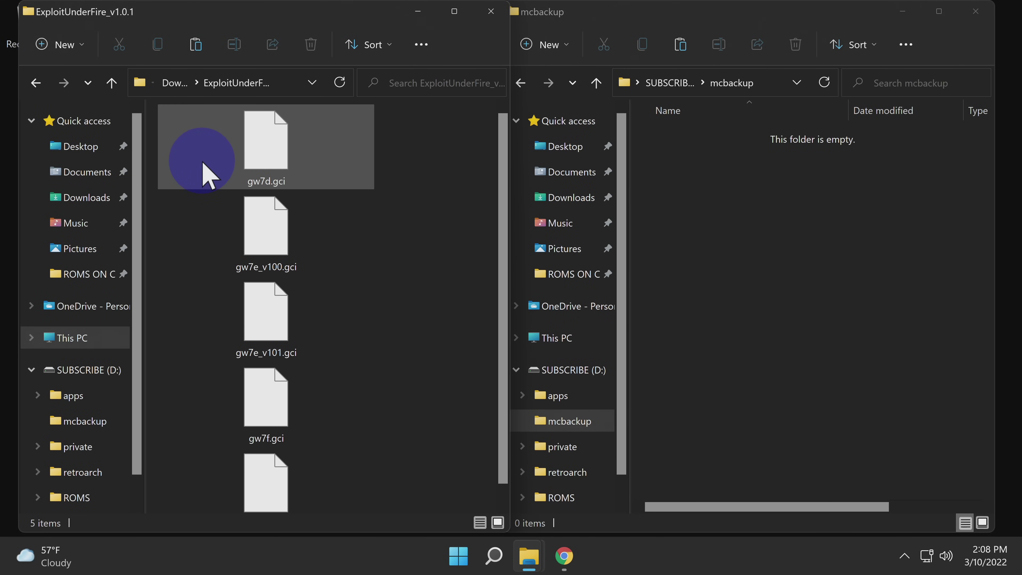
pyautogui.click(265, 228)
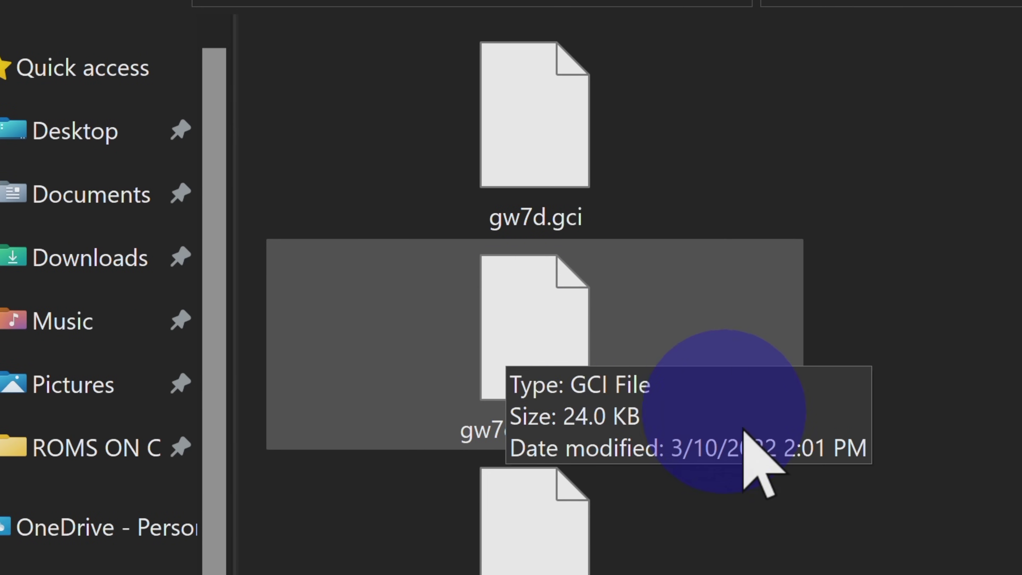
pyautogui.click(809, 541)
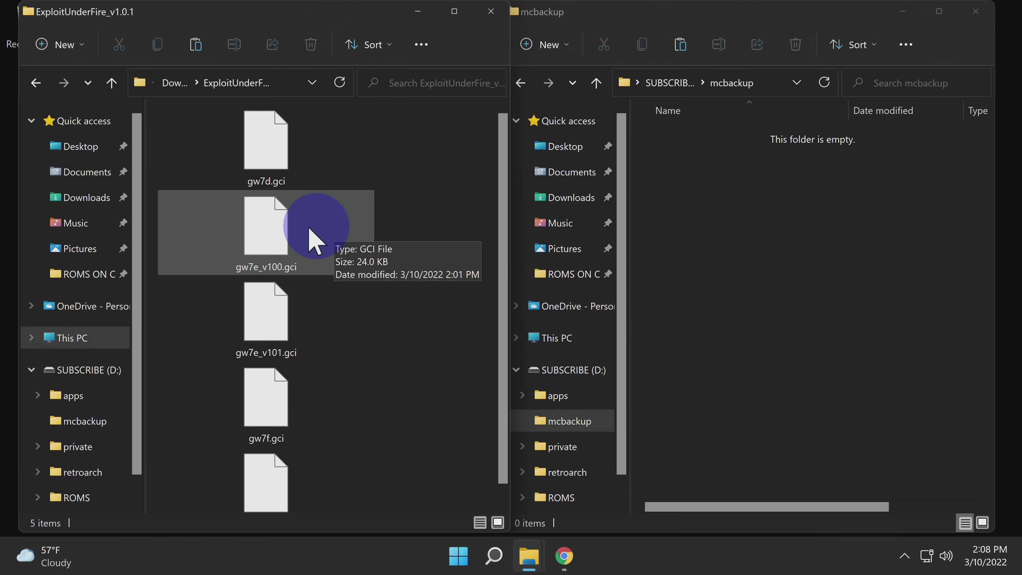
# Copy gw7e_v100.gci from ExploitUnderFire_v1.0.1 and boot.gci from swiss_r1250's GCI folder into mcbackup on the SUBSCRIBE (D:) drive
pyautogui.click(552, 338)
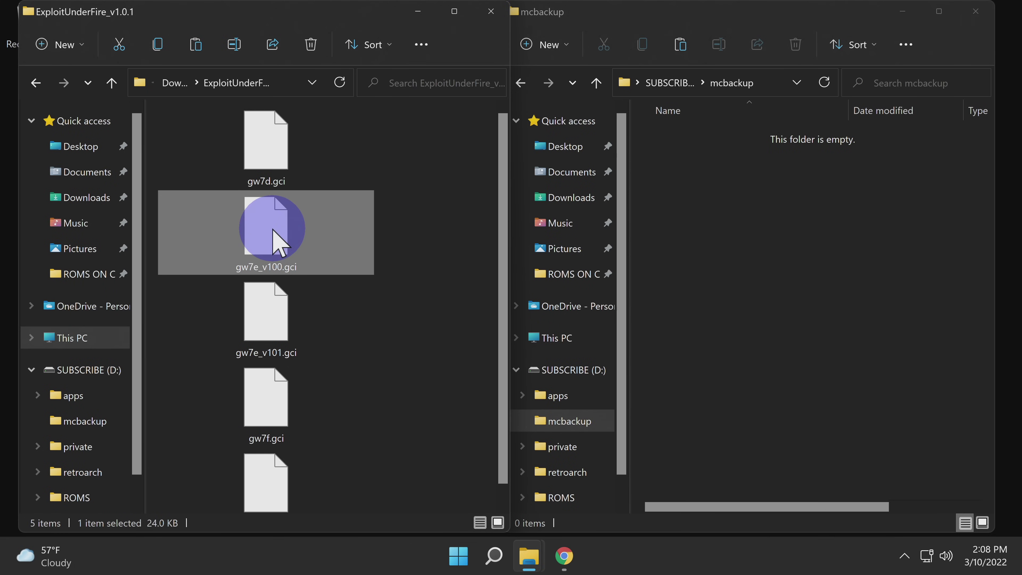
pyautogui.moveTo(278, 241); pyautogui.dragTo(791, 283)
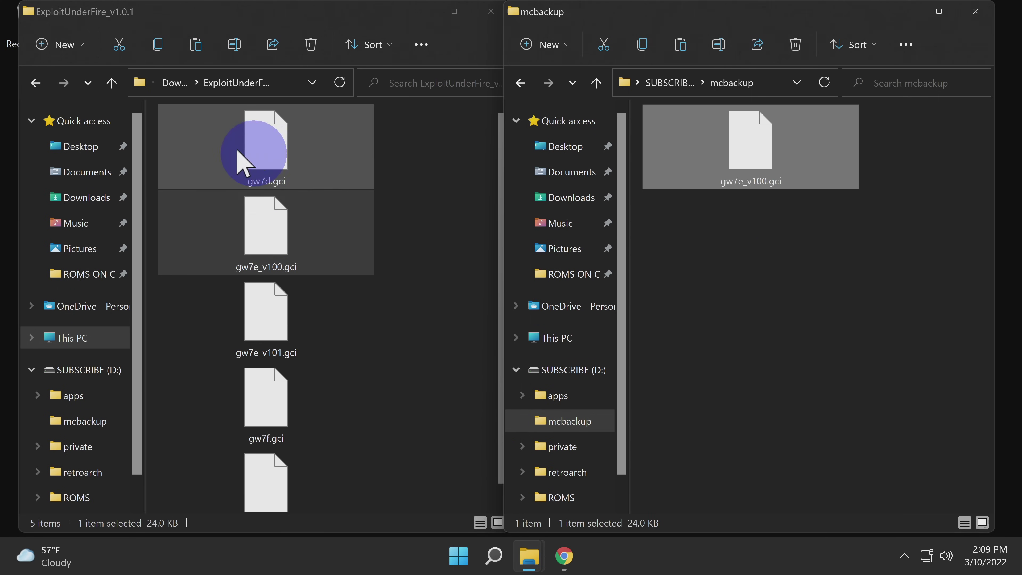
pyautogui.click(35, 83)
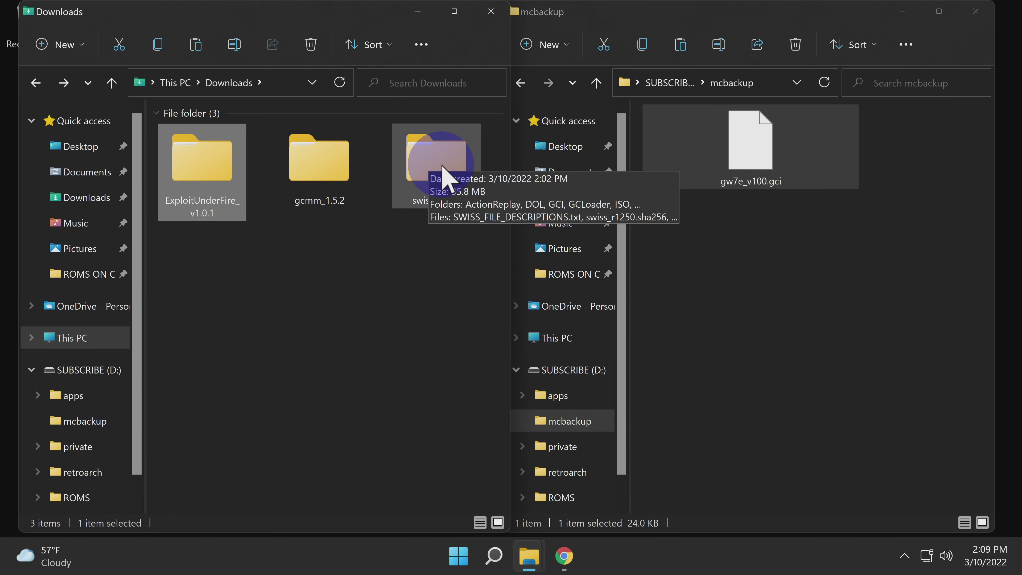
pyautogui.doubleClick(428, 169)
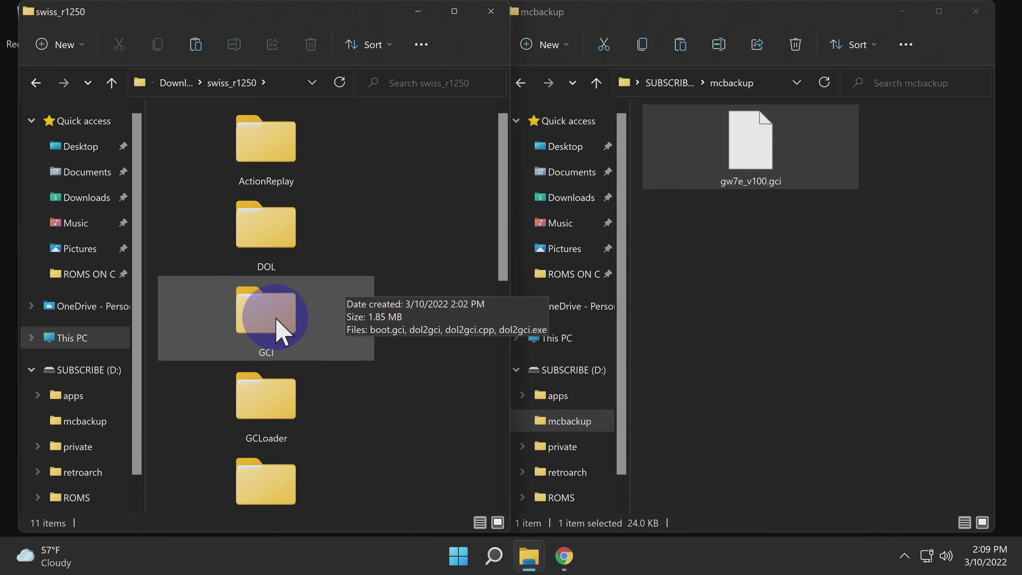
pyautogui.doubleClick(278, 326)
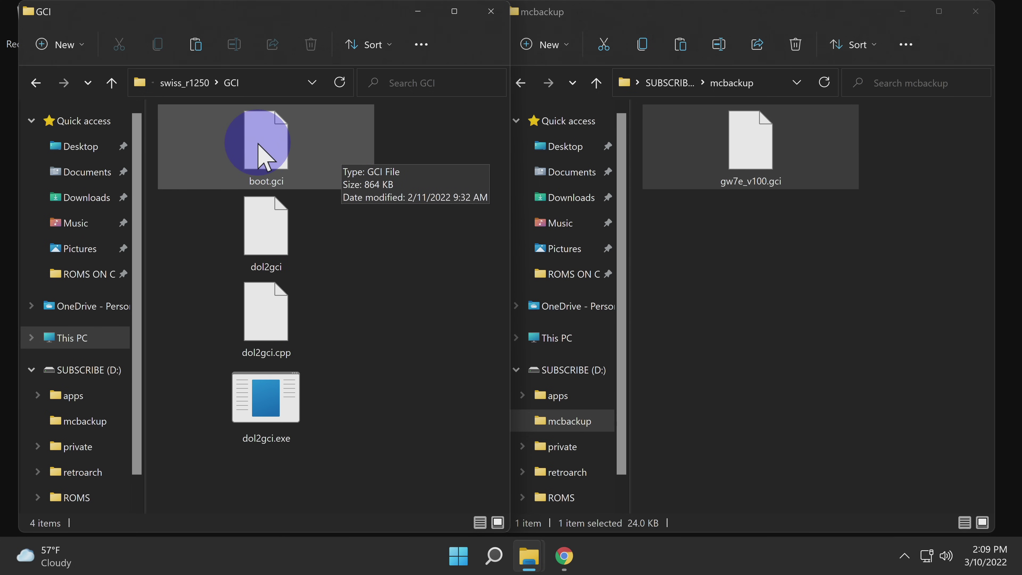
pyautogui.moveTo(261, 155); pyautogui.dragTo(684, 254)
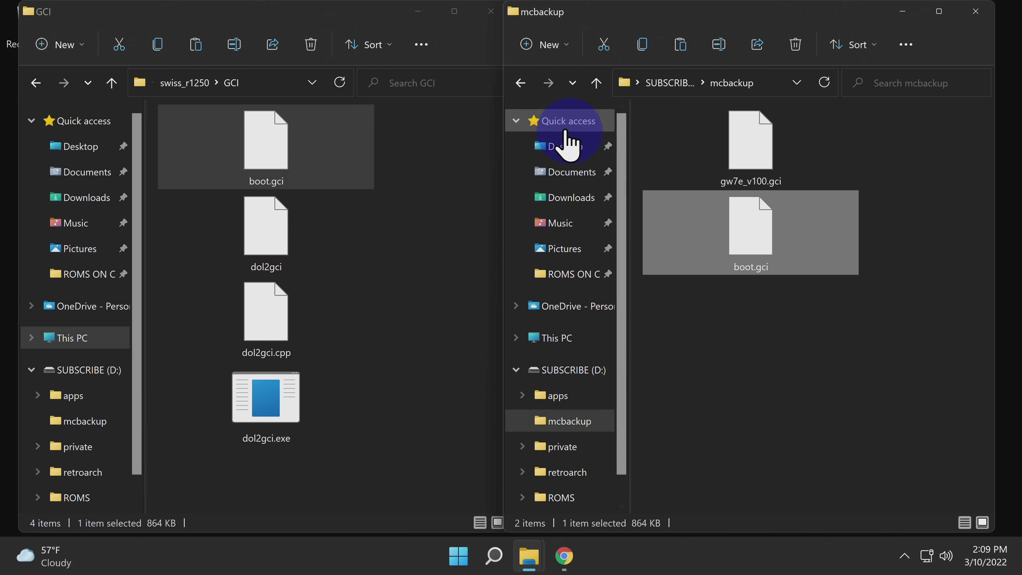
# Copy the gcmm-dark folder from the wii folder of gcmm_1.5.2 into the apps folder on the SUBSCRIBE (D:) drive
pyautogui.click(521, 83)
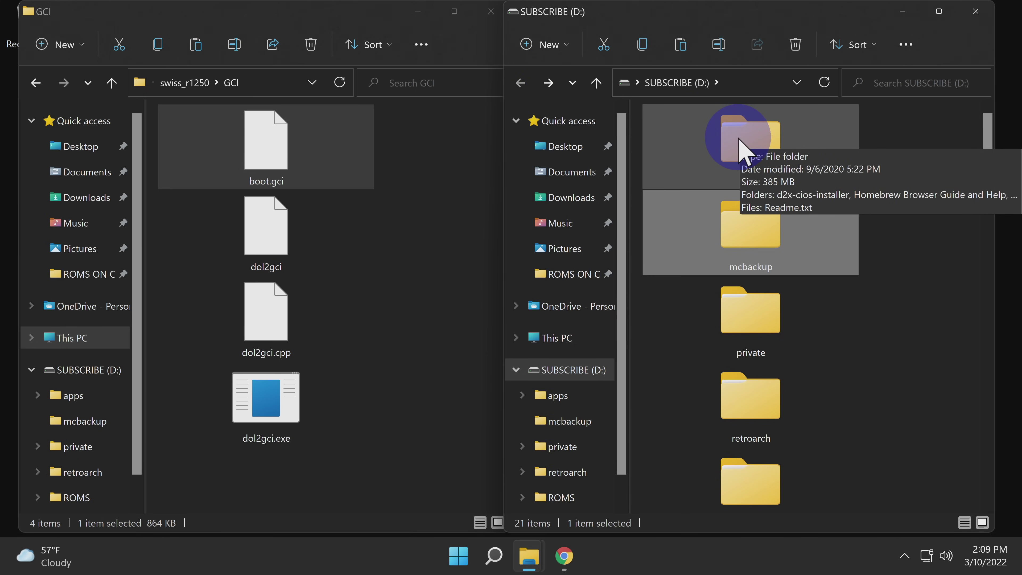
pyautogui.doubleClick(739, 142)
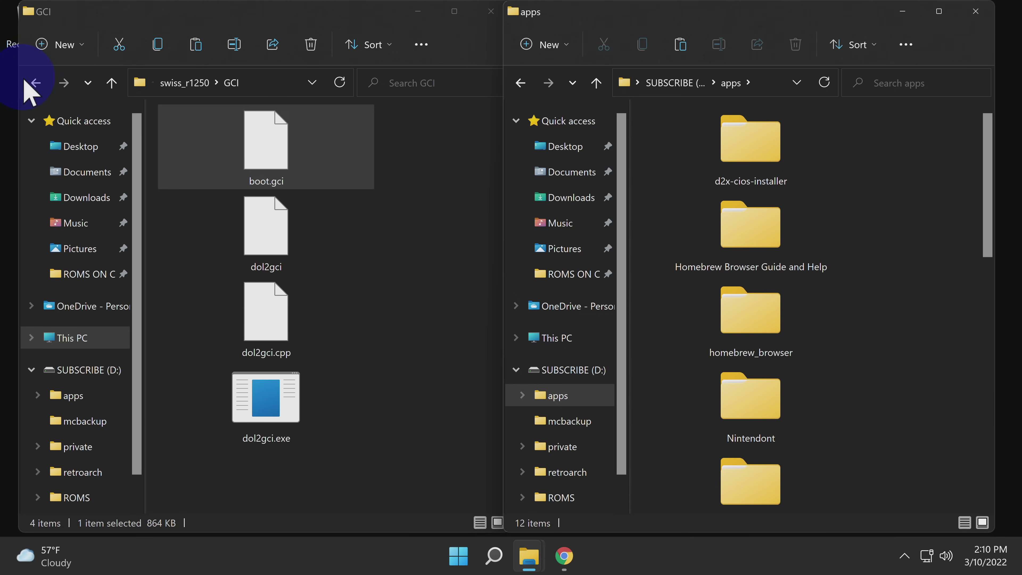
pyautogui.click(35, 82)
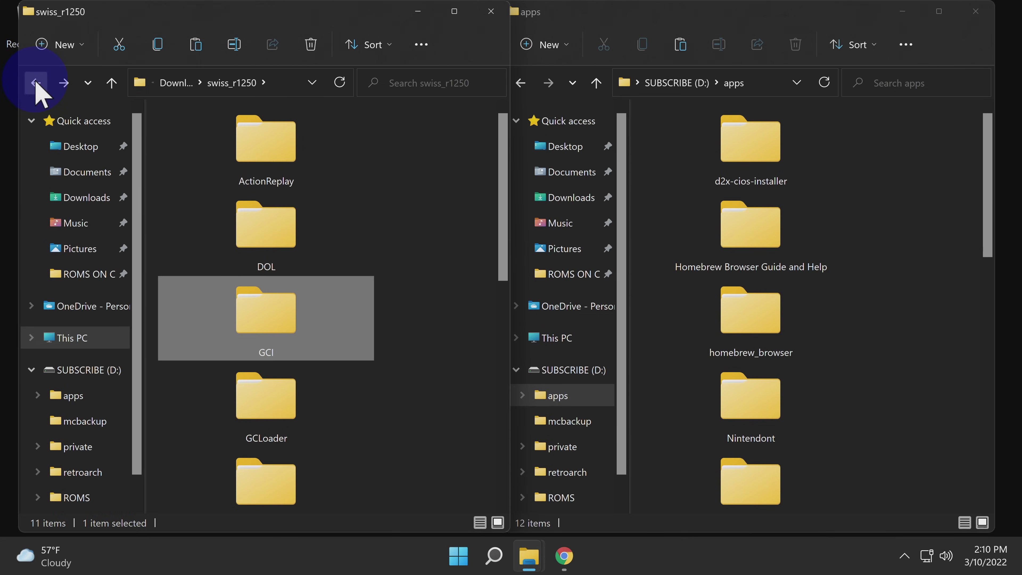
pyautogui.click(36, 82)
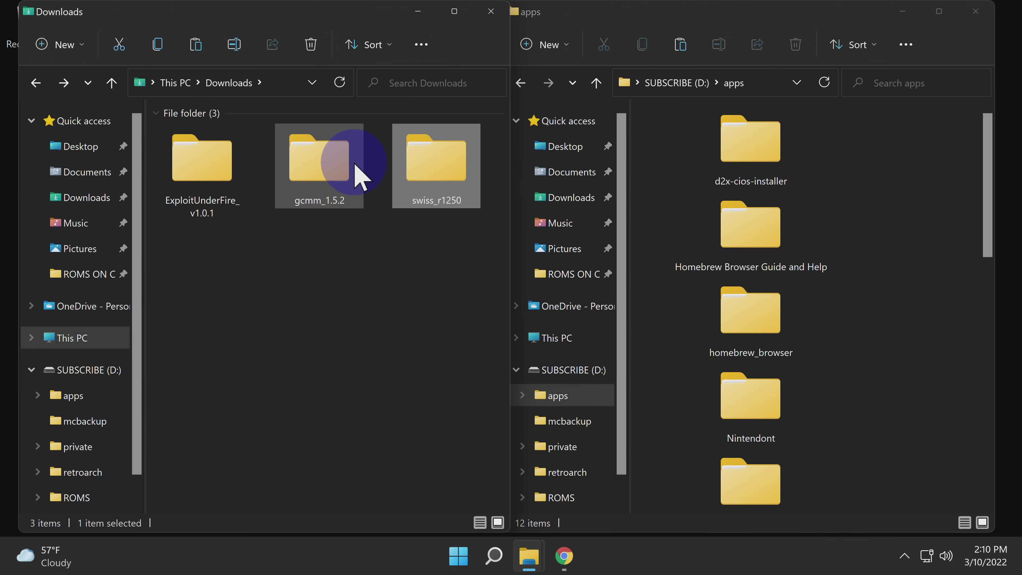
pyautogui.doubleClick(319, 153)
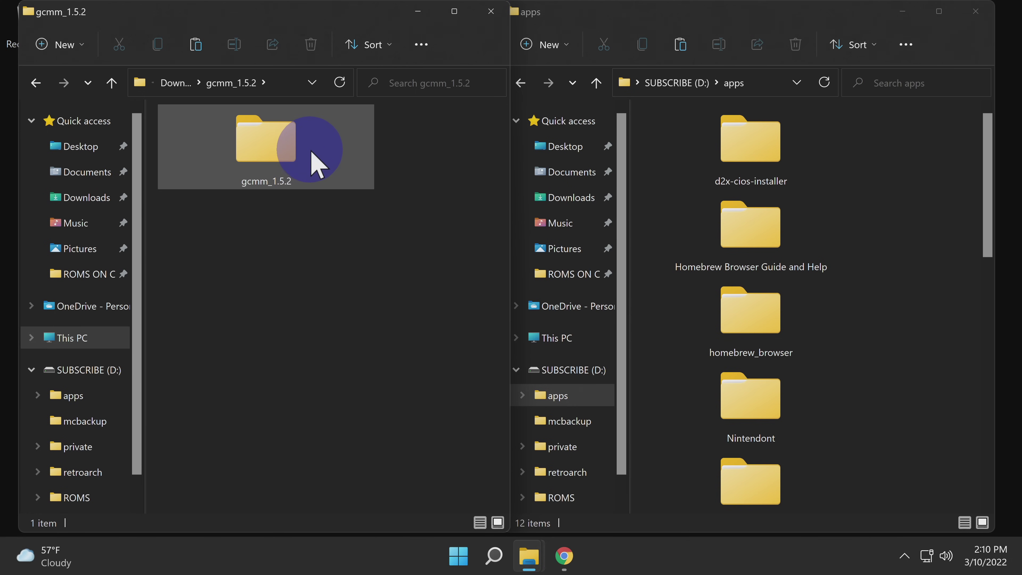
pyautogui.doubleClick(301, 158)
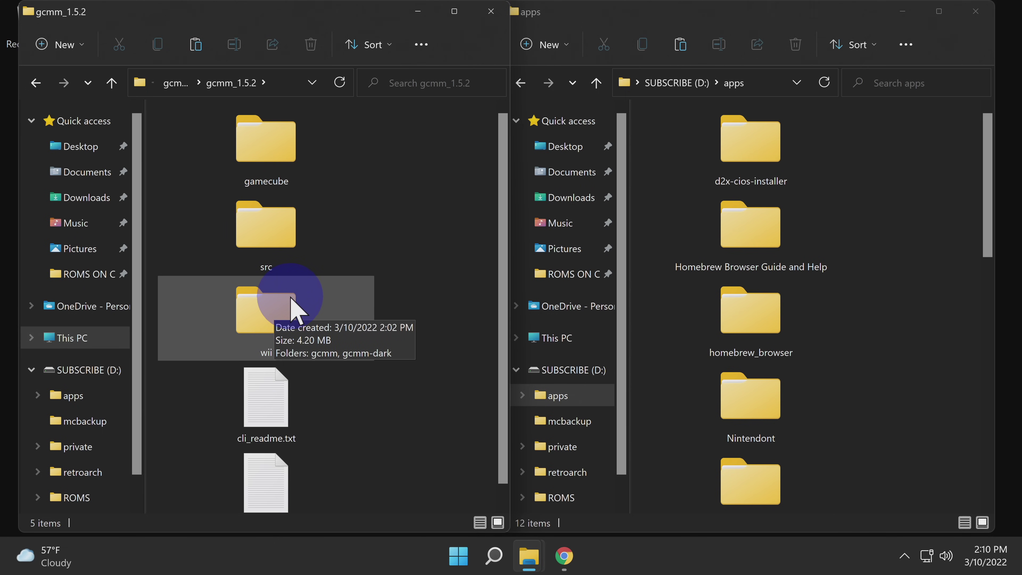
pyautogui.doubleClick(290, 310)
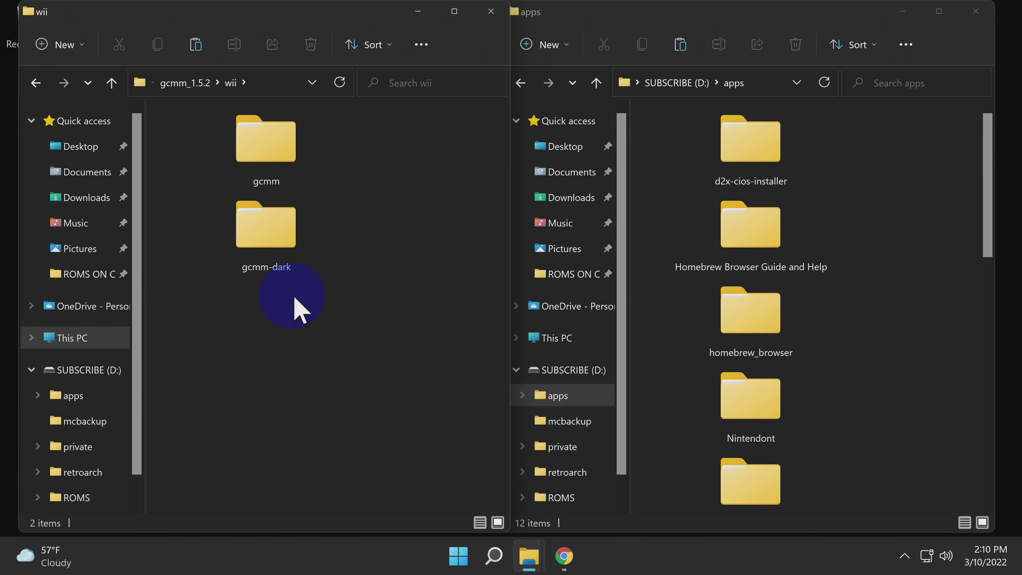
pyautogui.click(270, 236)
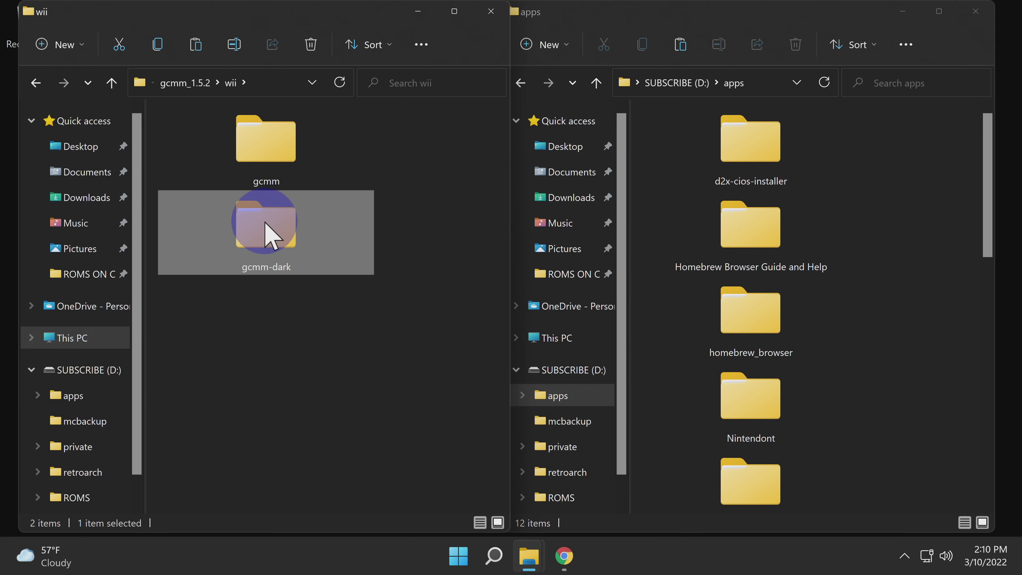
pyautogui.scroll(-5, 879, 401)
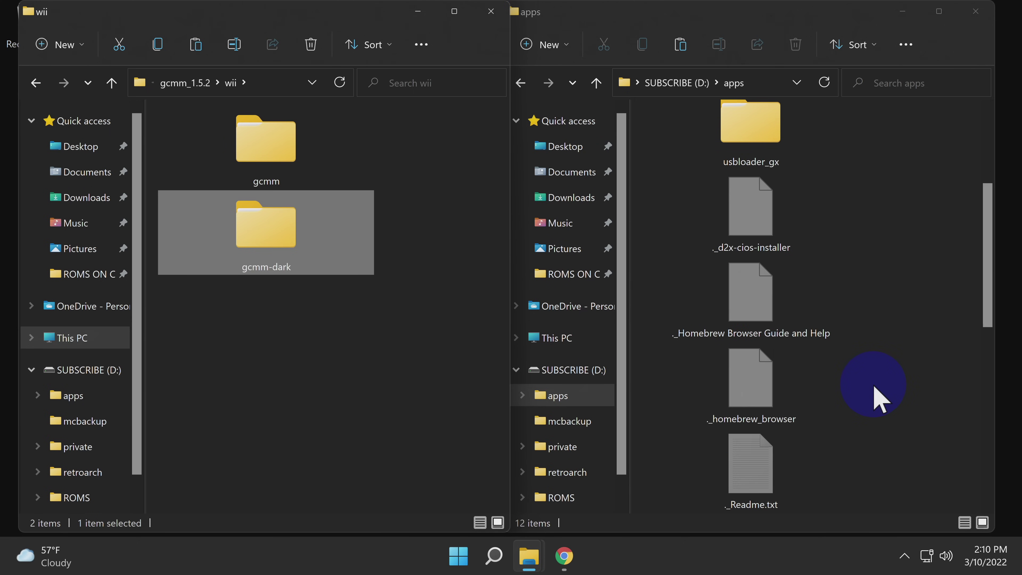
pyautogui.scroll(-3, 878, 401)
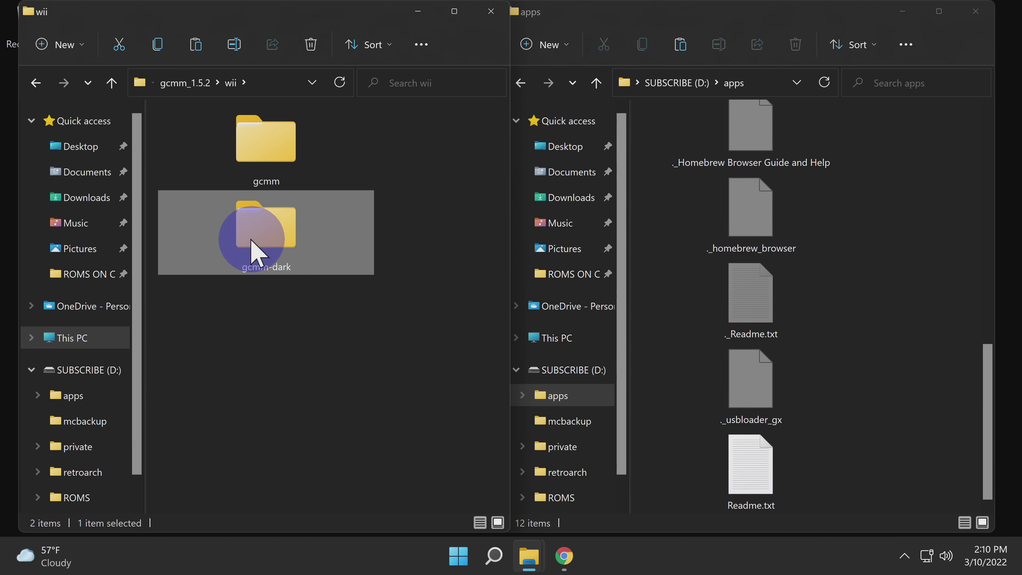
pyautogui.moveTo(252, 242); pyautogui.dragTo(926, 445)
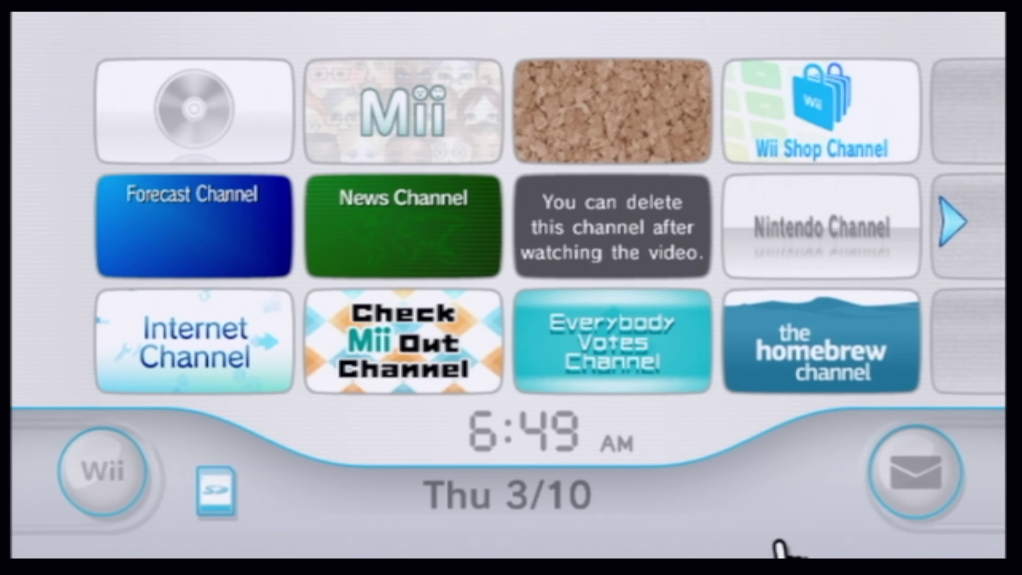
# Switch to the Wii, start the Homebrew Channel and open the GCMM memory card manager from its app list
pyautogui.click(788, 367)
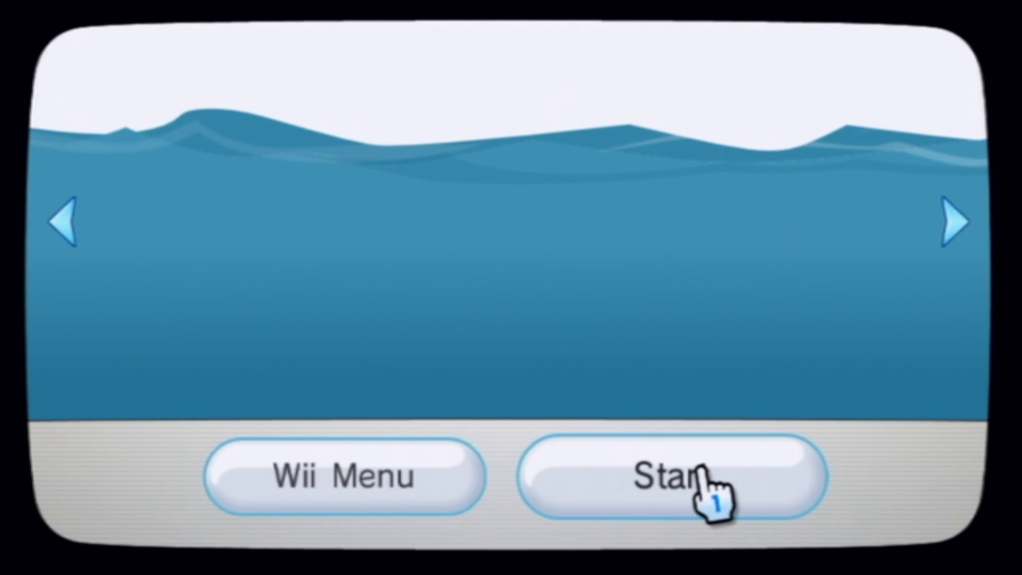
pyautogui.click(679, 476)
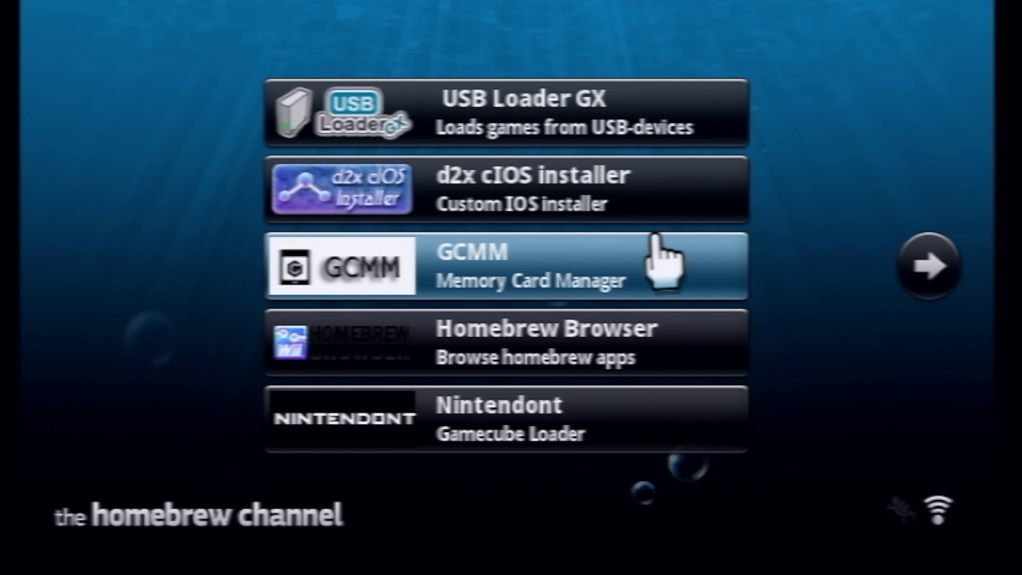
pyautogui.click(542, 268)
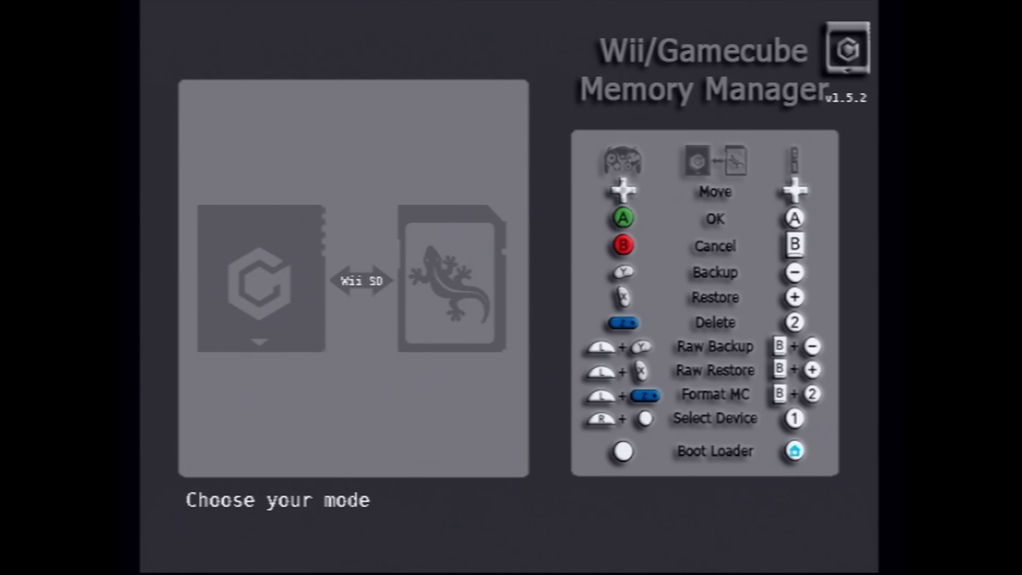
# Restore boot.gci from the SD card's MCBACKUP folder to the GameCube memory card and return to mode selection
pyautogui.press('-')
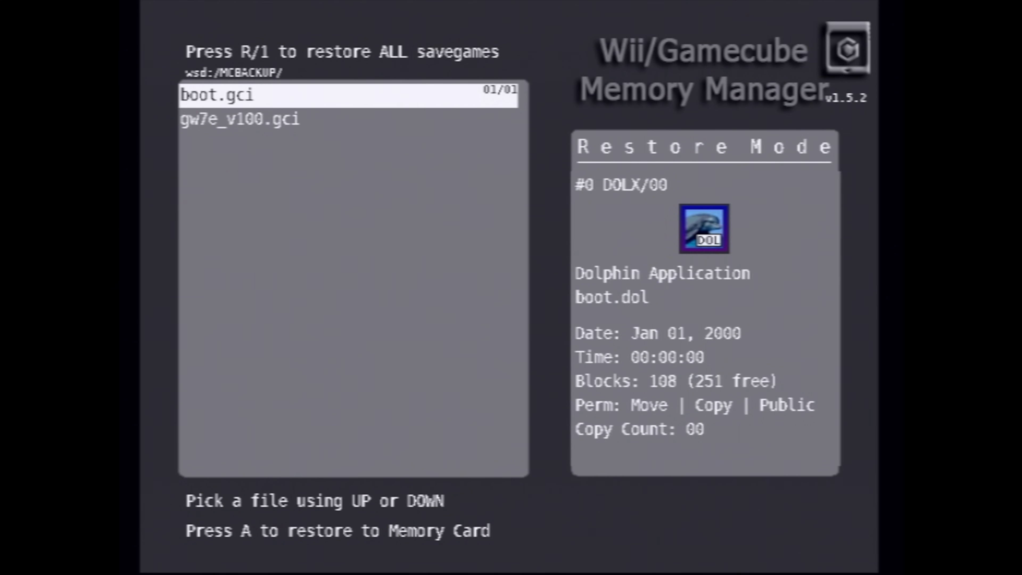
pyautogui.press('a')
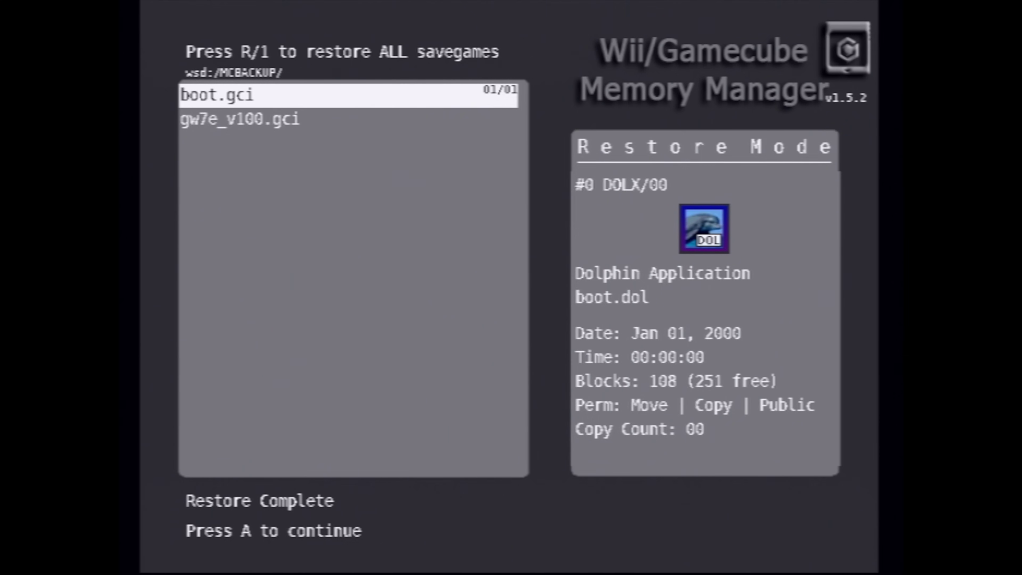
pyautogui.press('a')
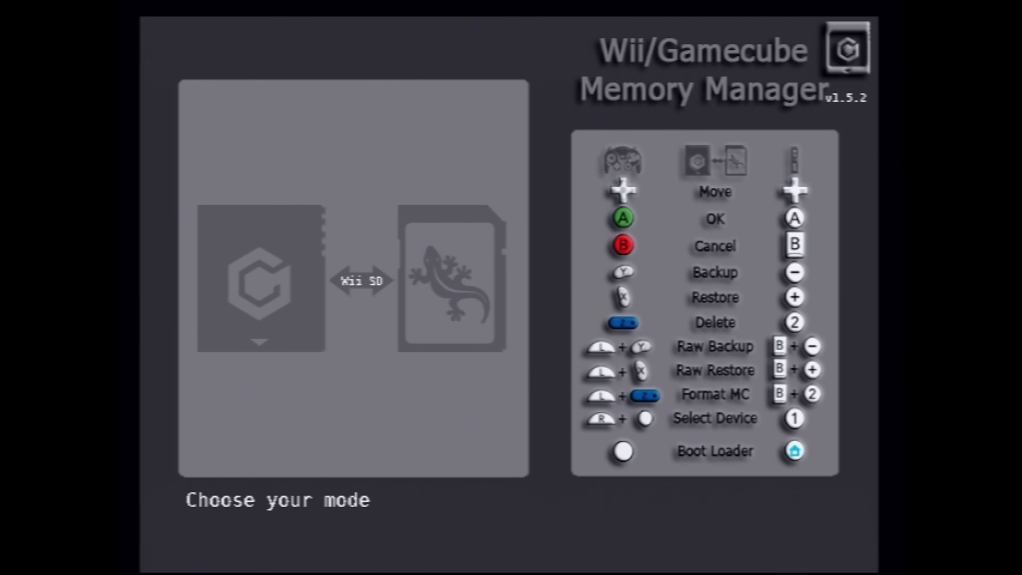
# Restore gw7e_v100.gci from the SD card's MCBACKUP folder to the memory card in Slot A
pyautogui.press('x')
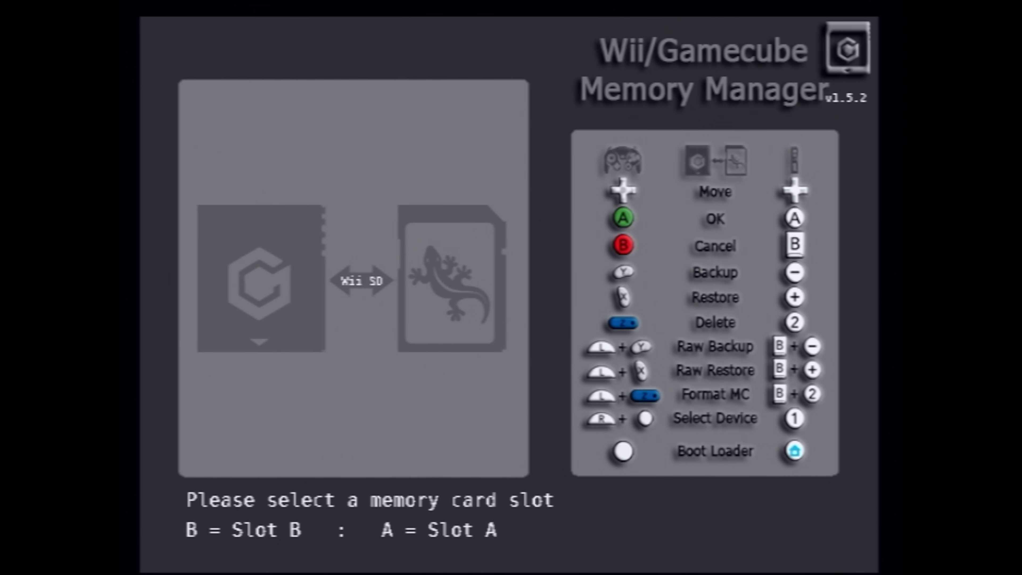
pyautogui.press('a')
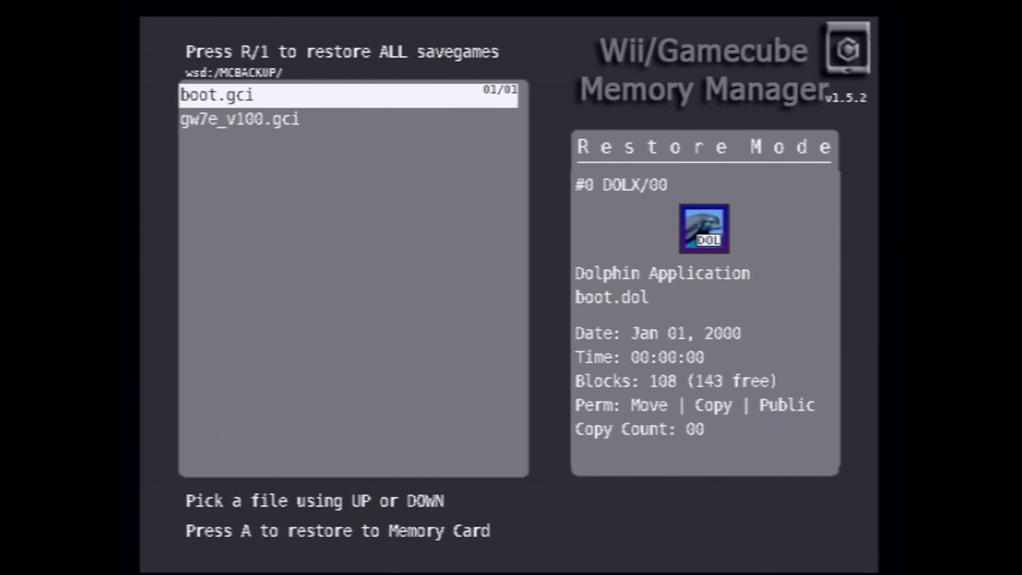
pyautogui.press('Down')
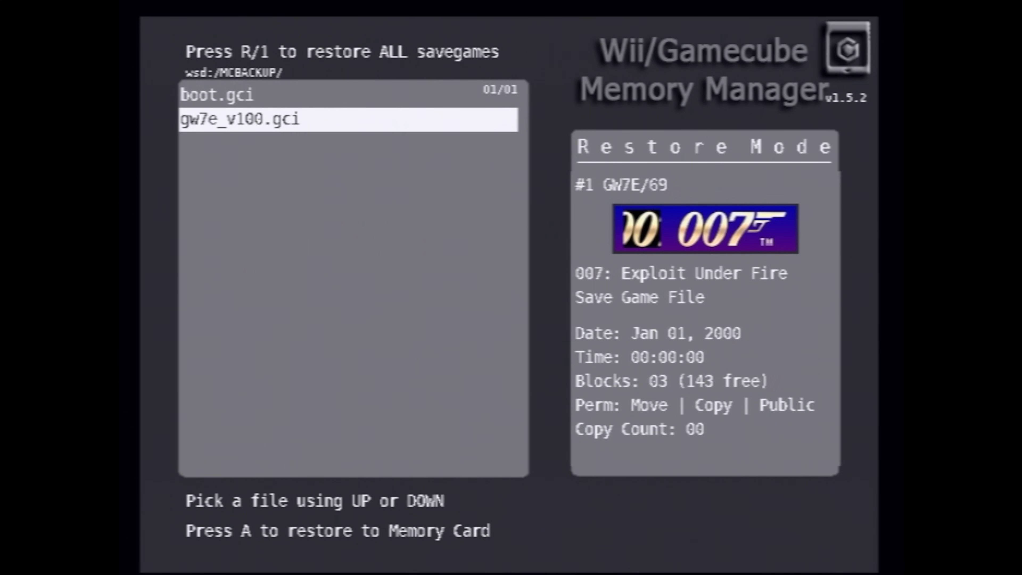
pyautogui.press('a')
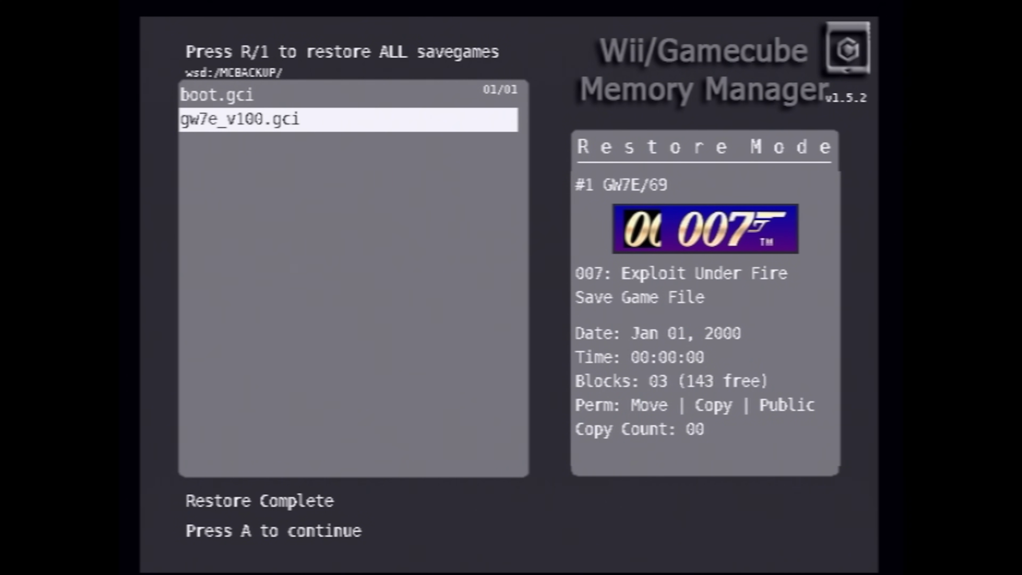
pyautogui.press('a')
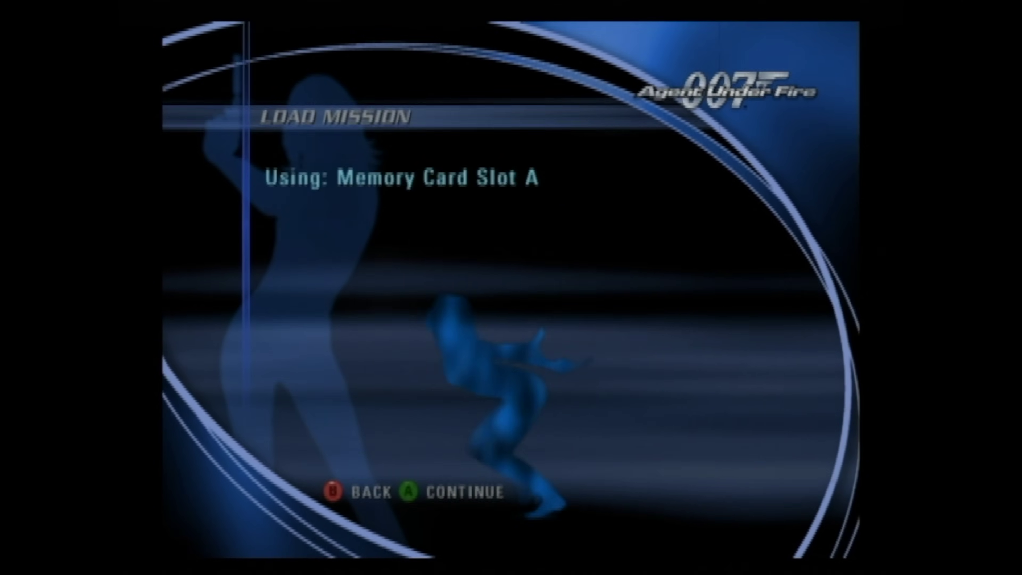
# Load the mission save from Memory Card Slot A in 007: Agent Under Fire
pyautogui.press('x')
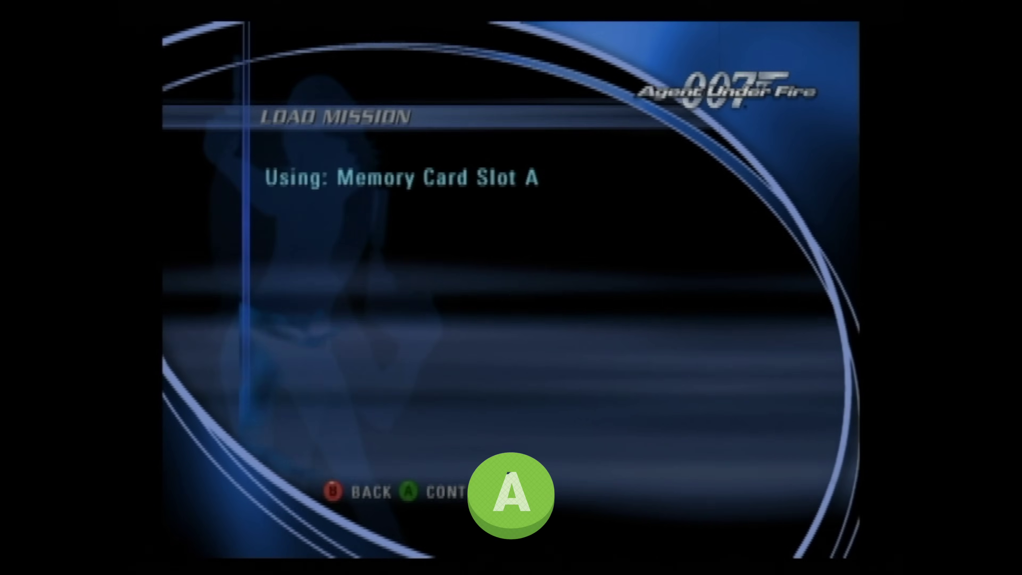